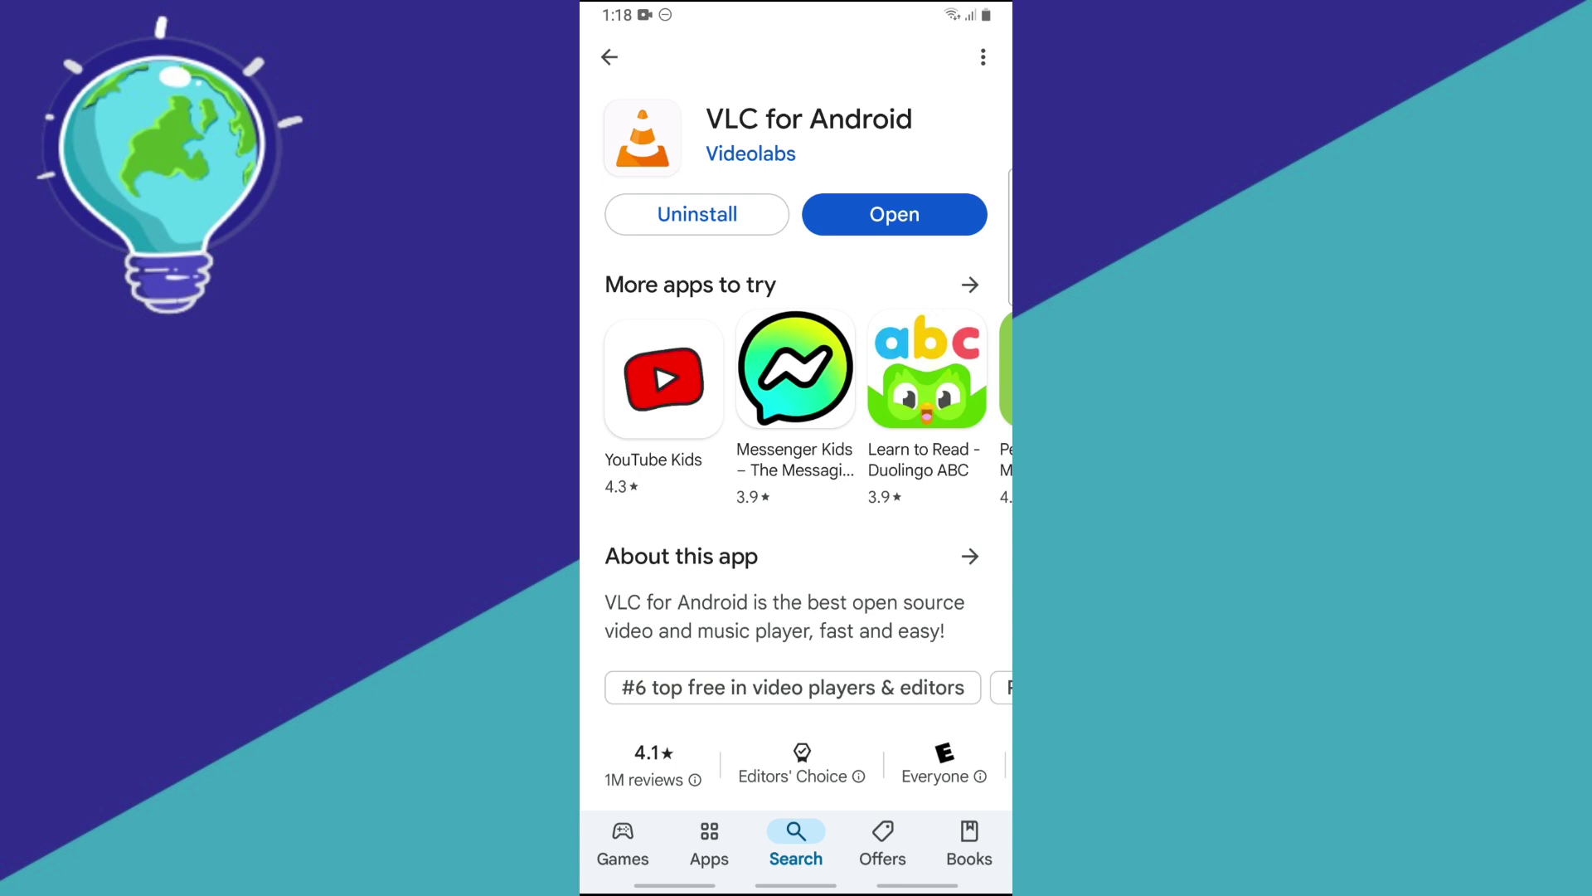
# Launch VLC, move past the welcome screens and grant access to photos, media and files.
pyautogui.click(894, 214)
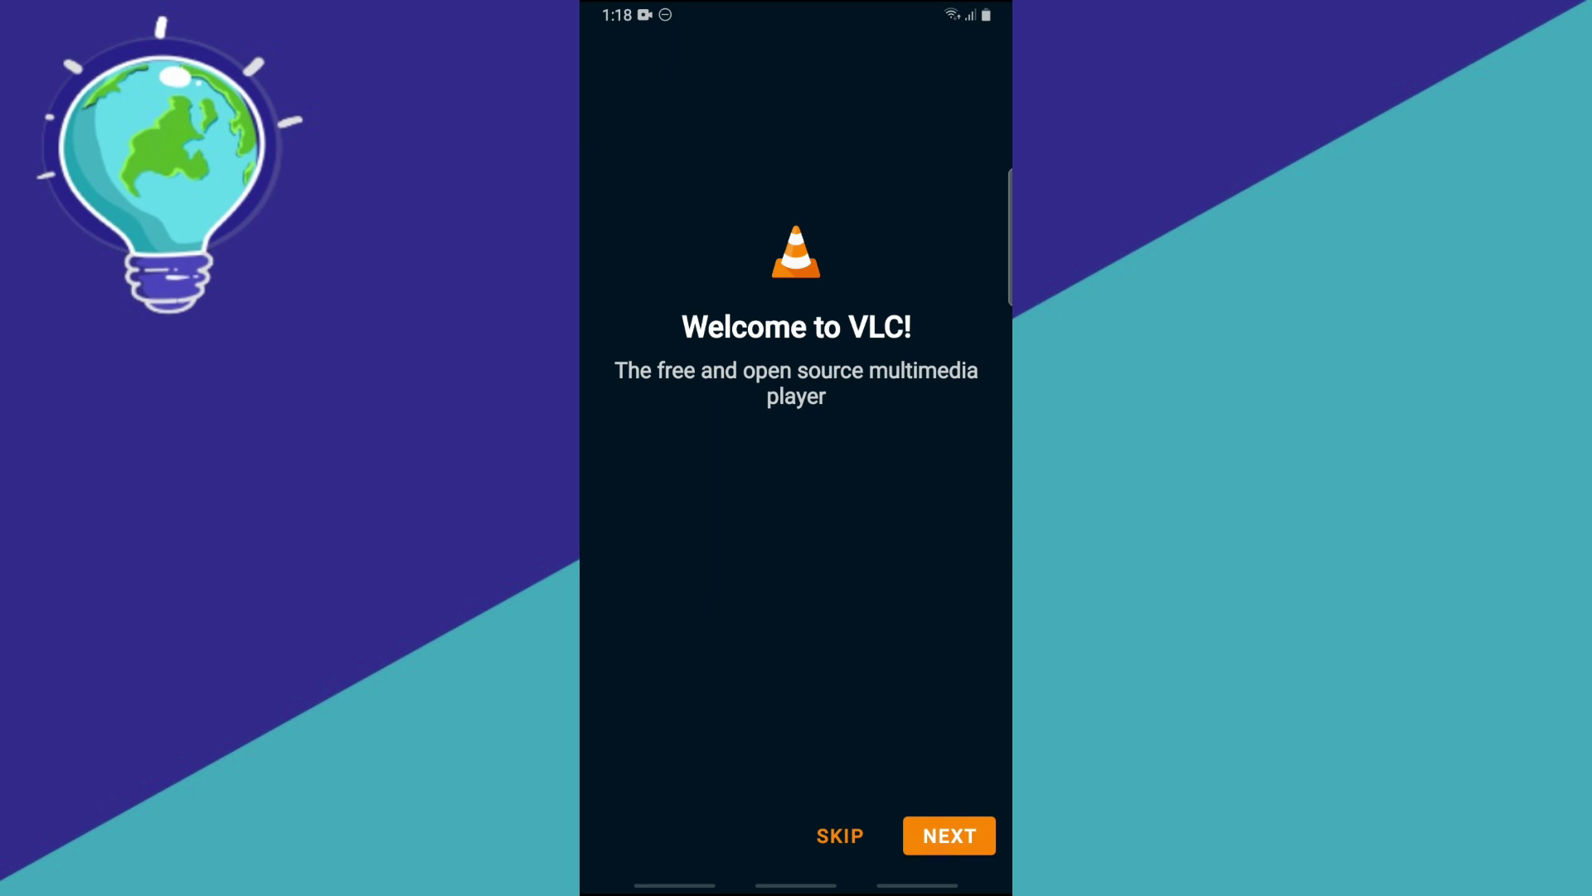
pyautogui.click(949, 835)
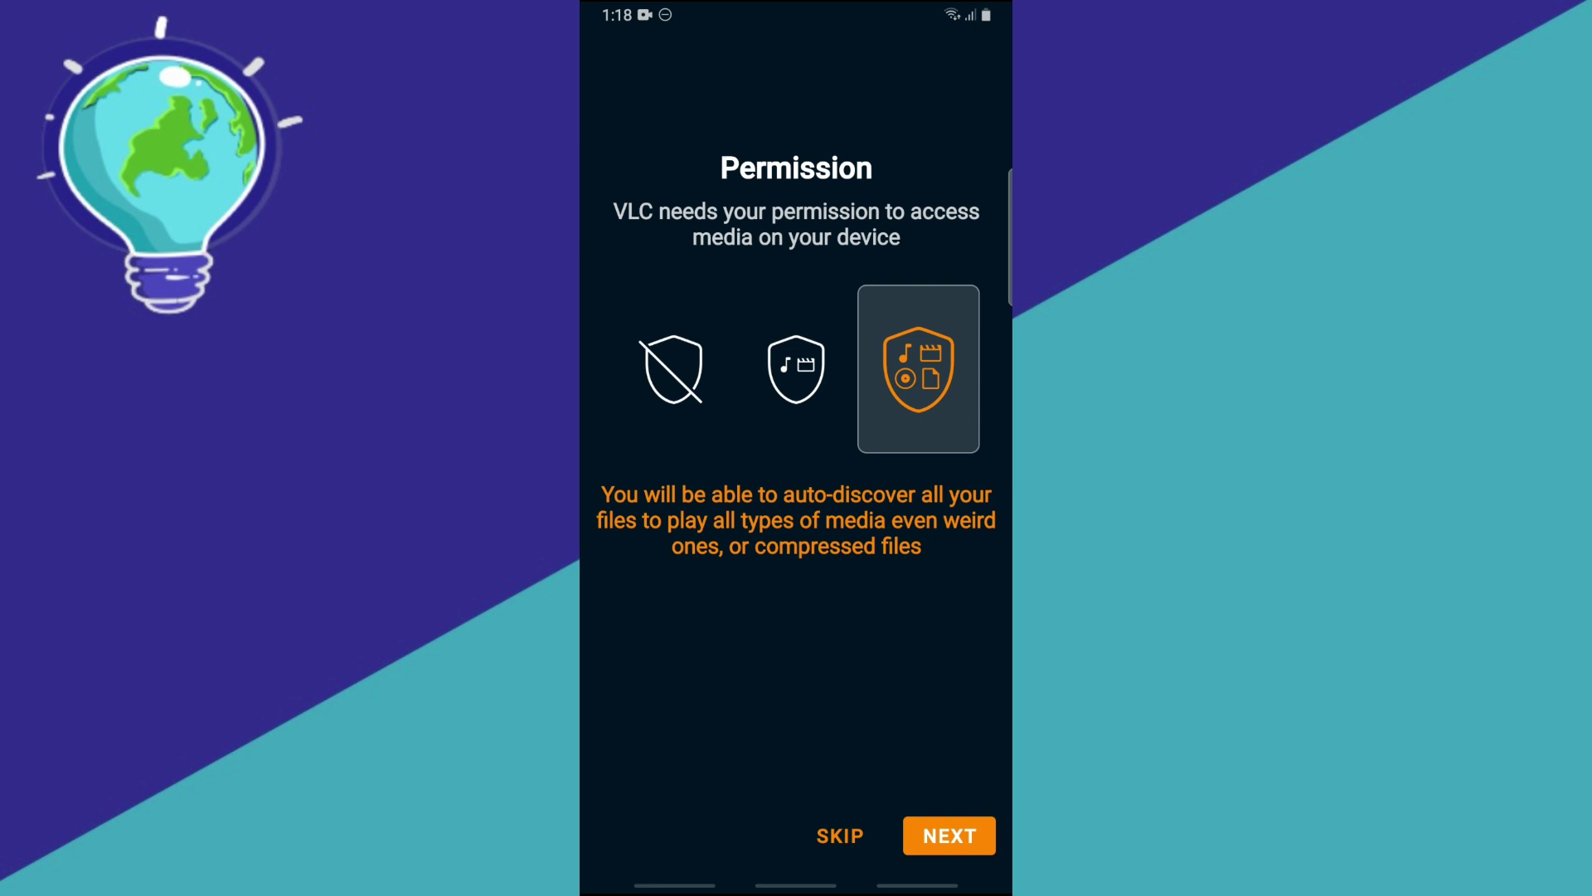
pyautogui.click(949, 835)
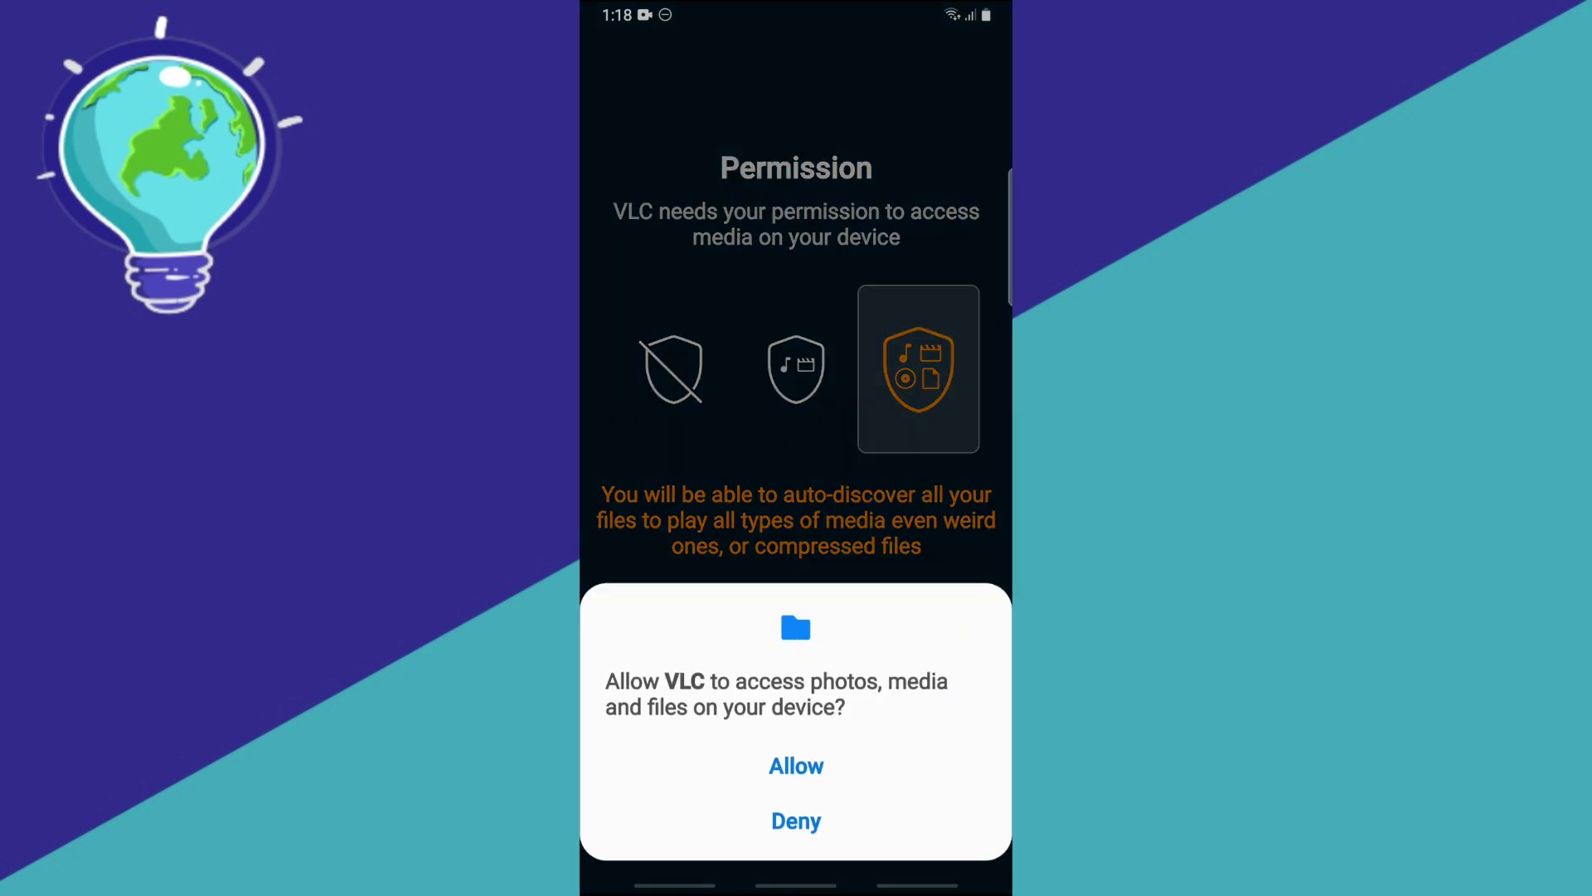
pyautogui.click(796, 765)
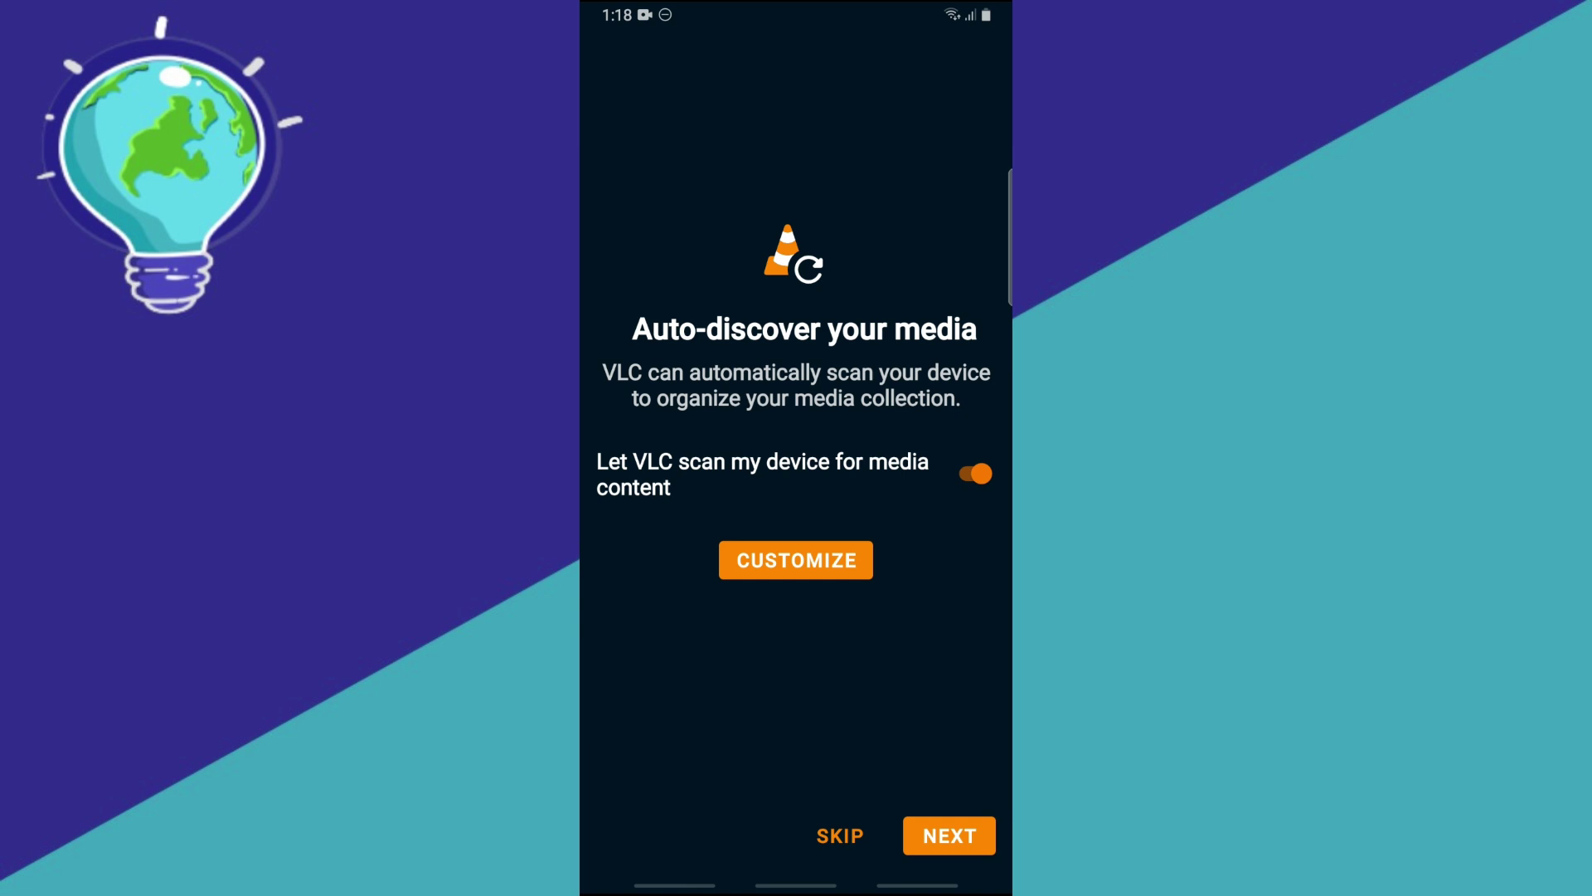
# Toggle automatic media scanning off and back on, then finish the setup walkthrough.
pyautogui.click(976, 473)
pyautogui.click(976, 473)
pyautogui.click(950, 835)
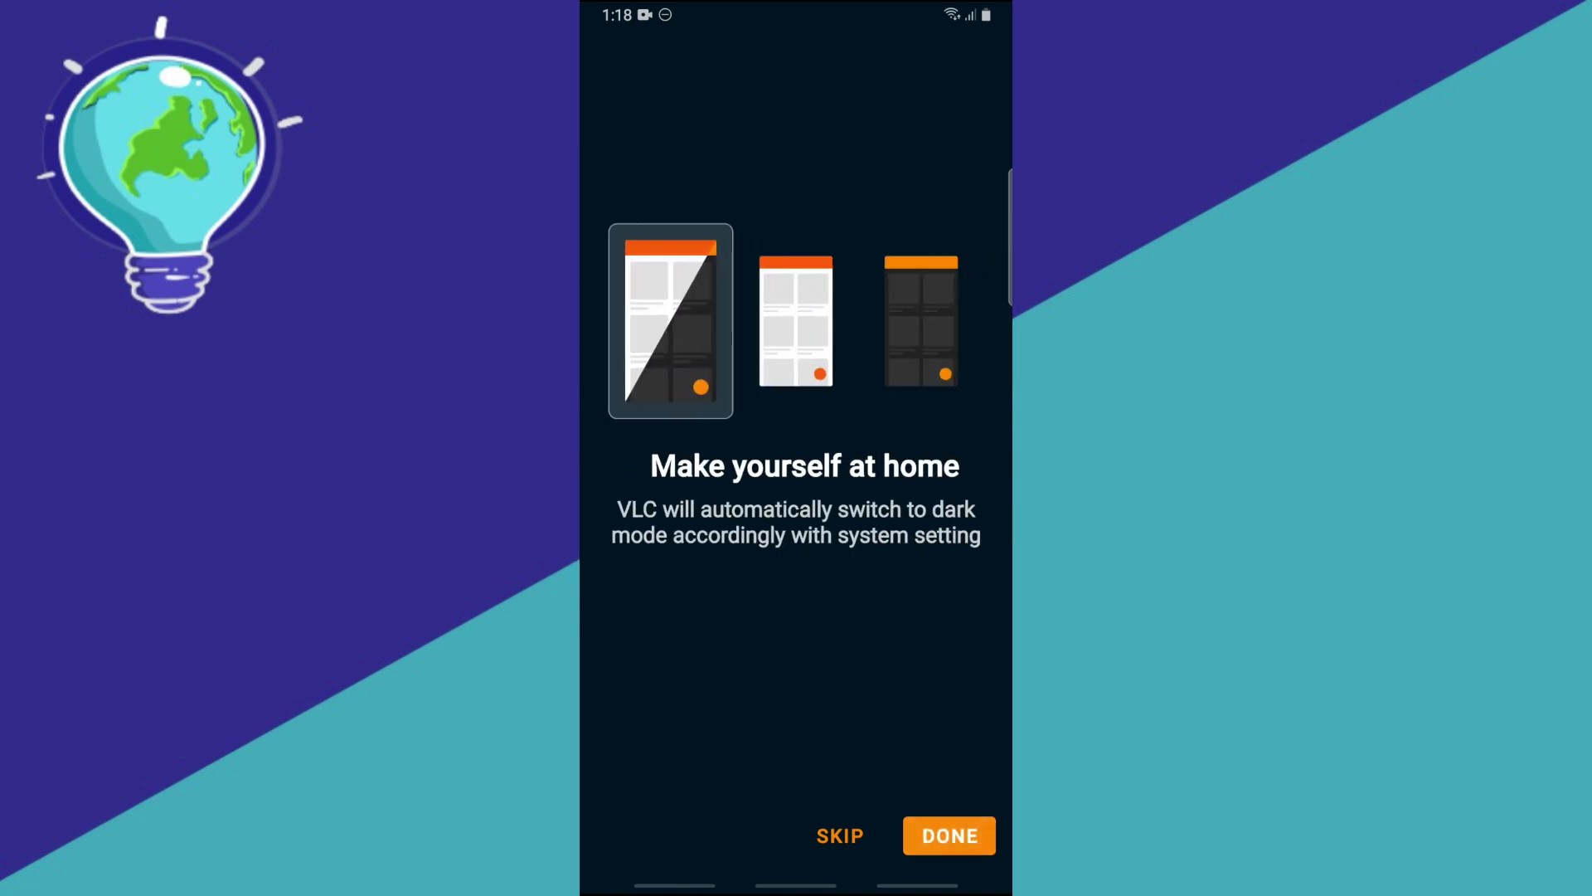
pyautogui.click(949, 835)
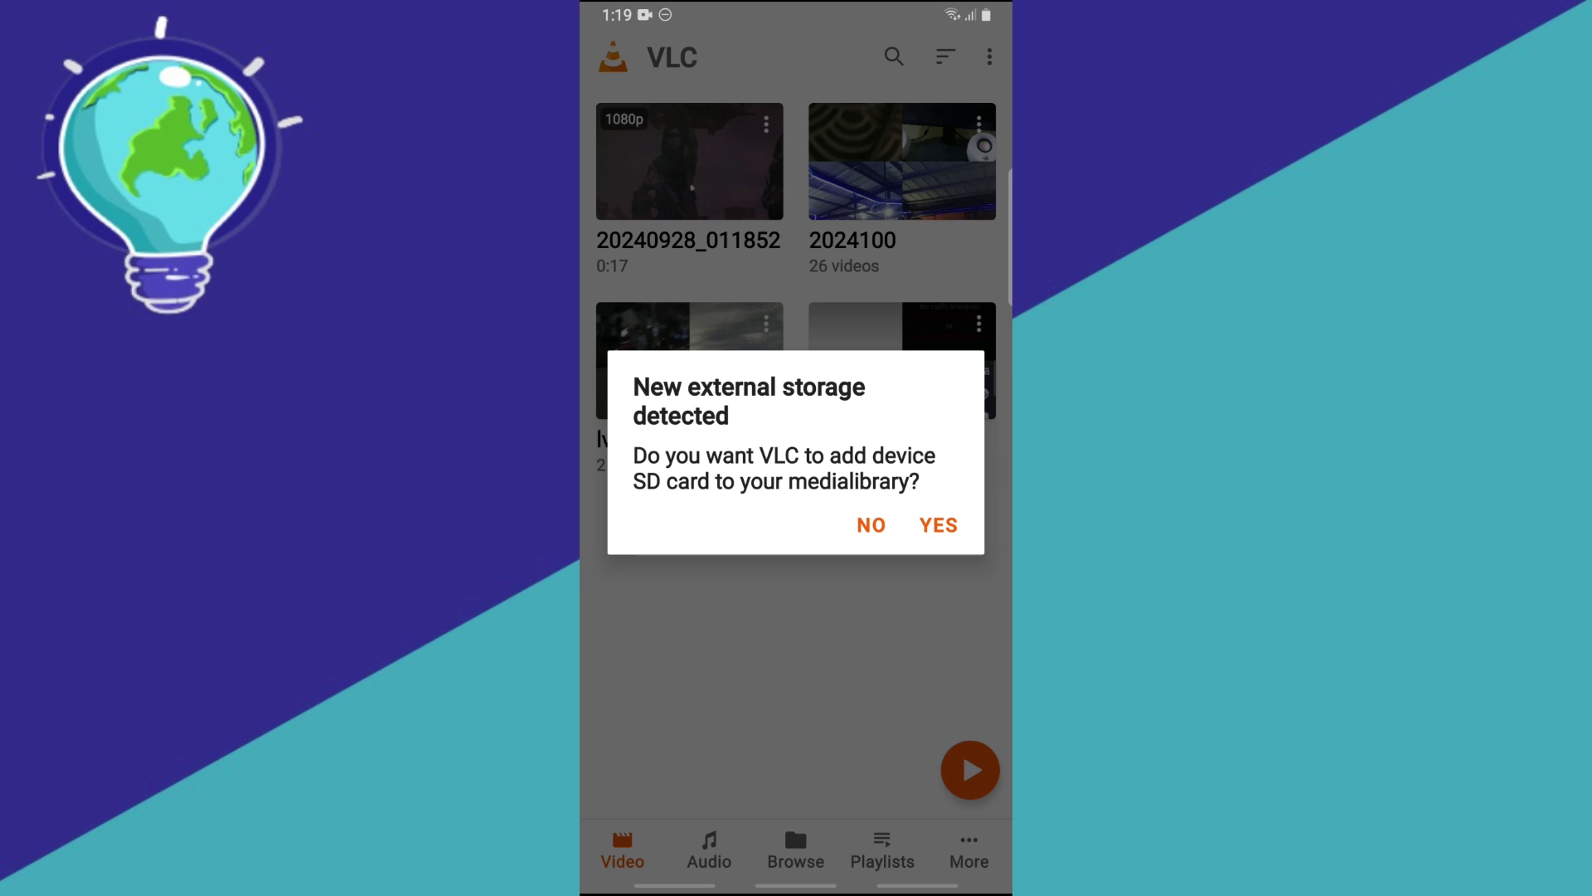
# Add the SD card to the media library and enter the XRecorder recordings folder.
pyautogui.click(939, 524)
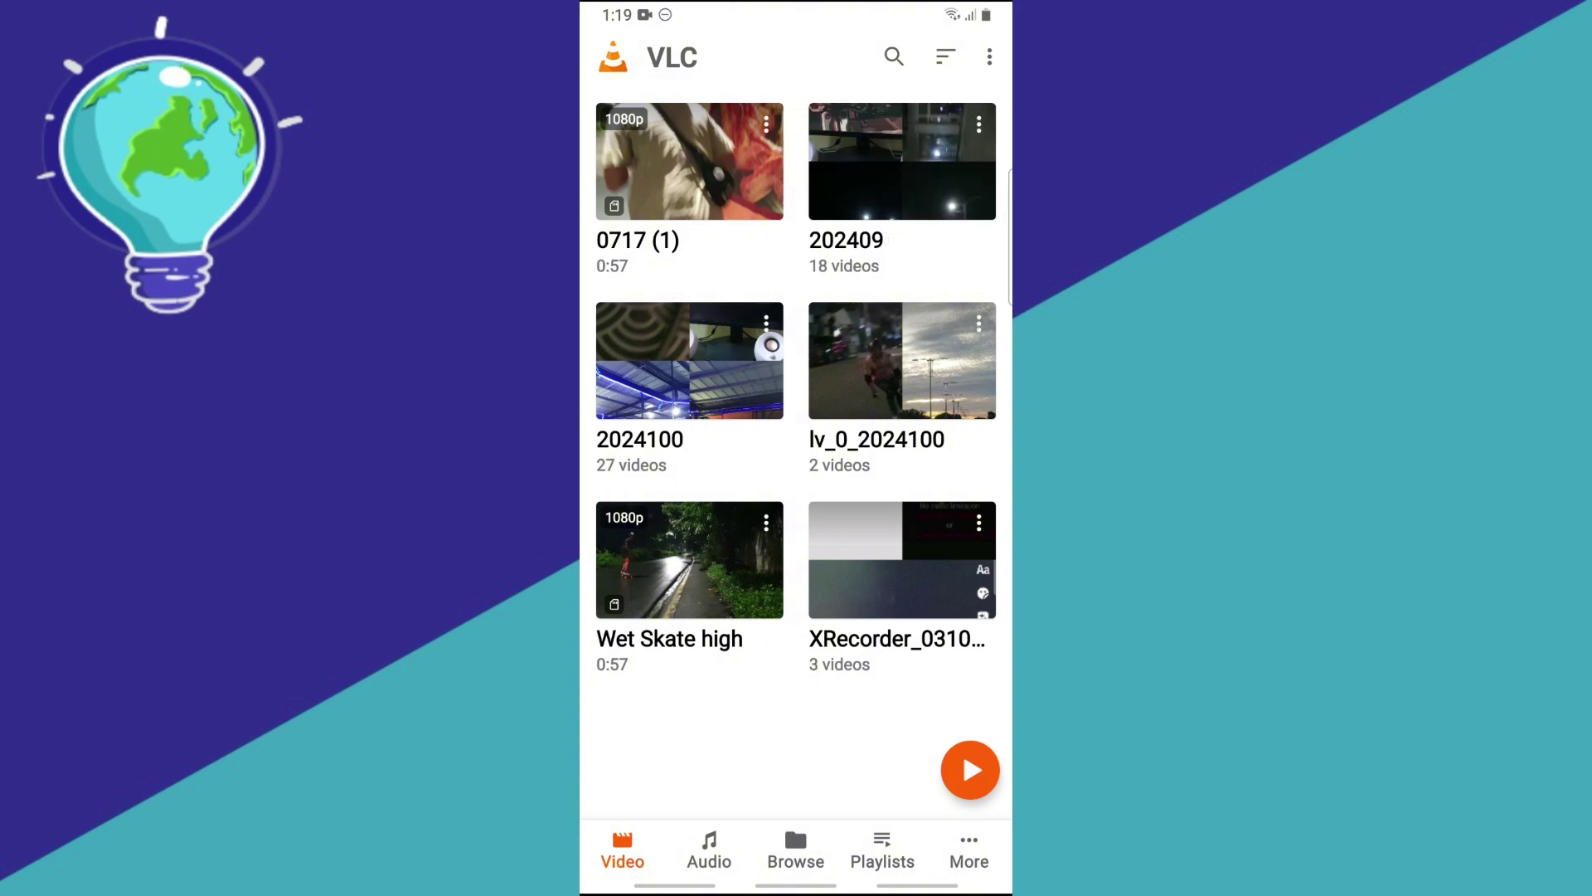
pyautogui.click(903, 585)
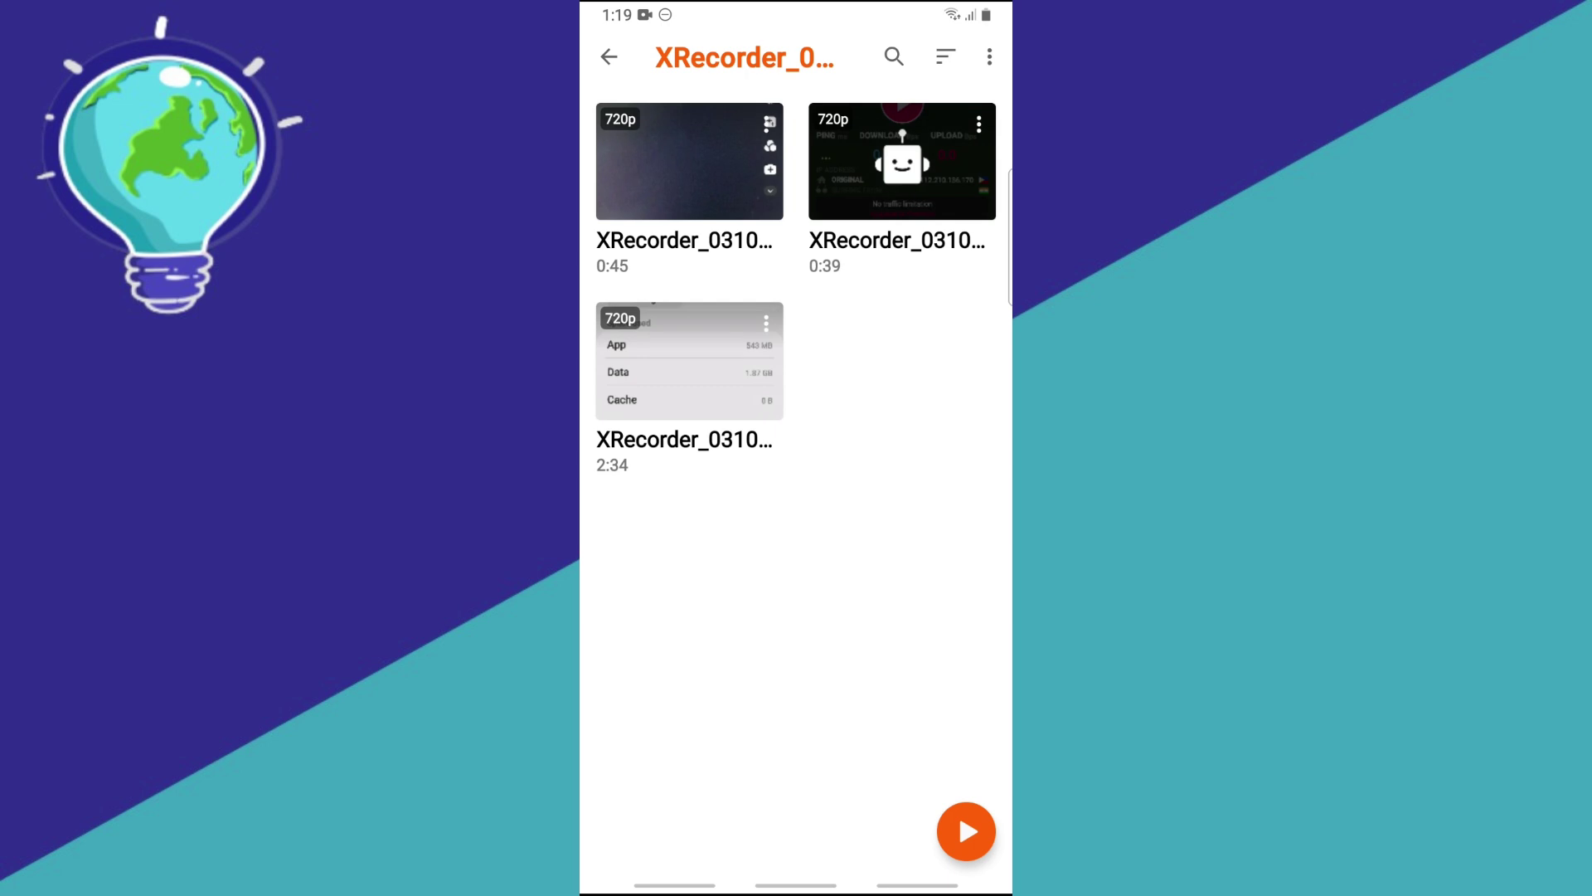
# Play a screen recording and step through the brightness, volume and pause tips.
pyautogui.click(901, 164)
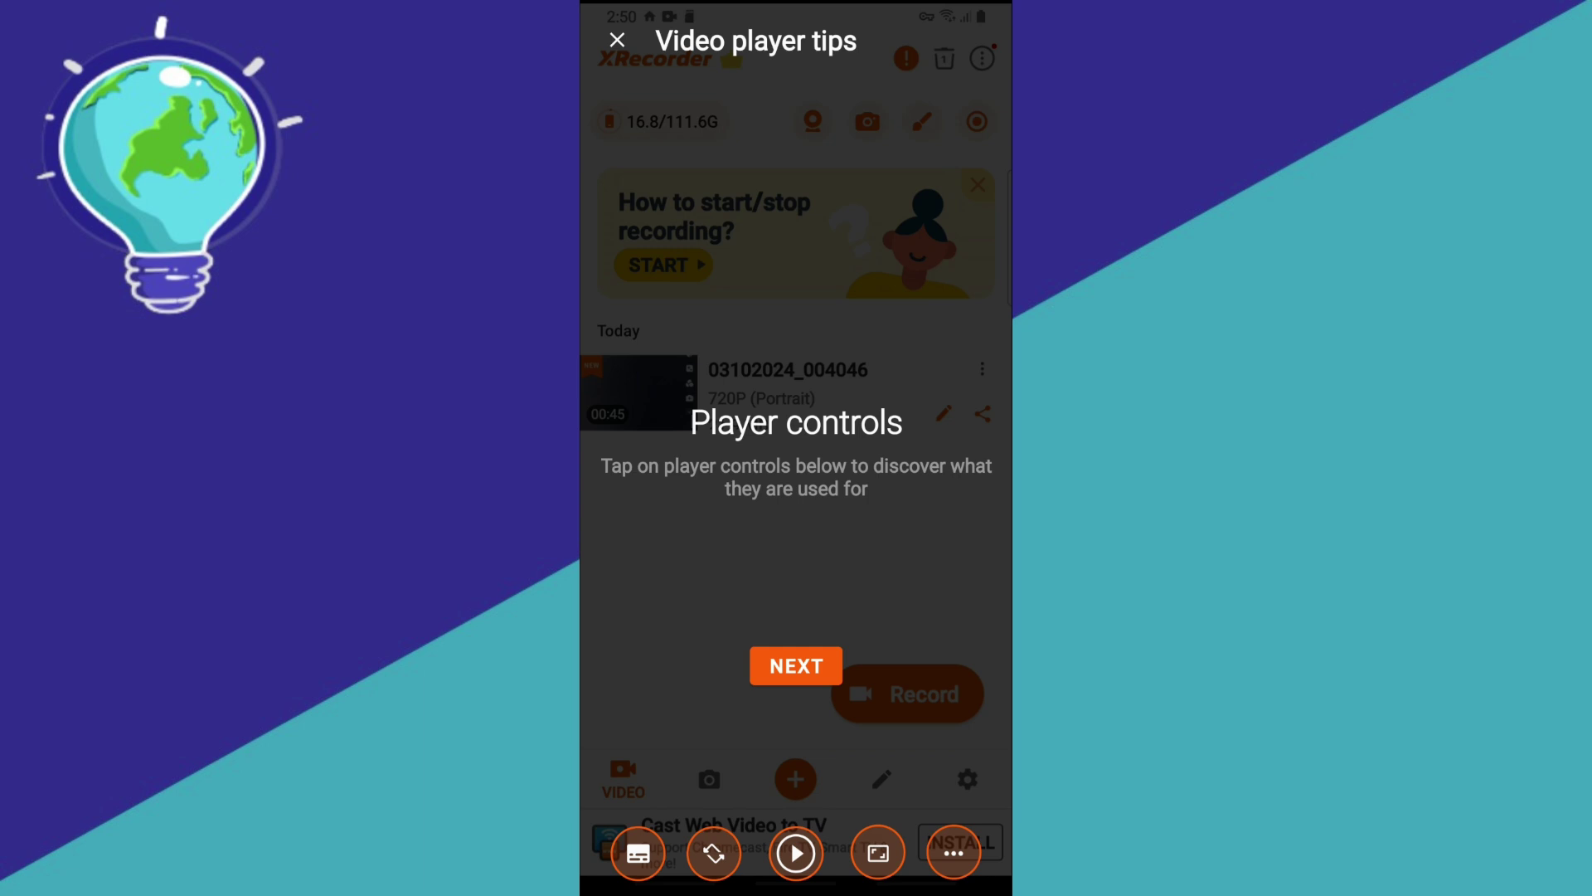
pyautogui.click(796, 665)
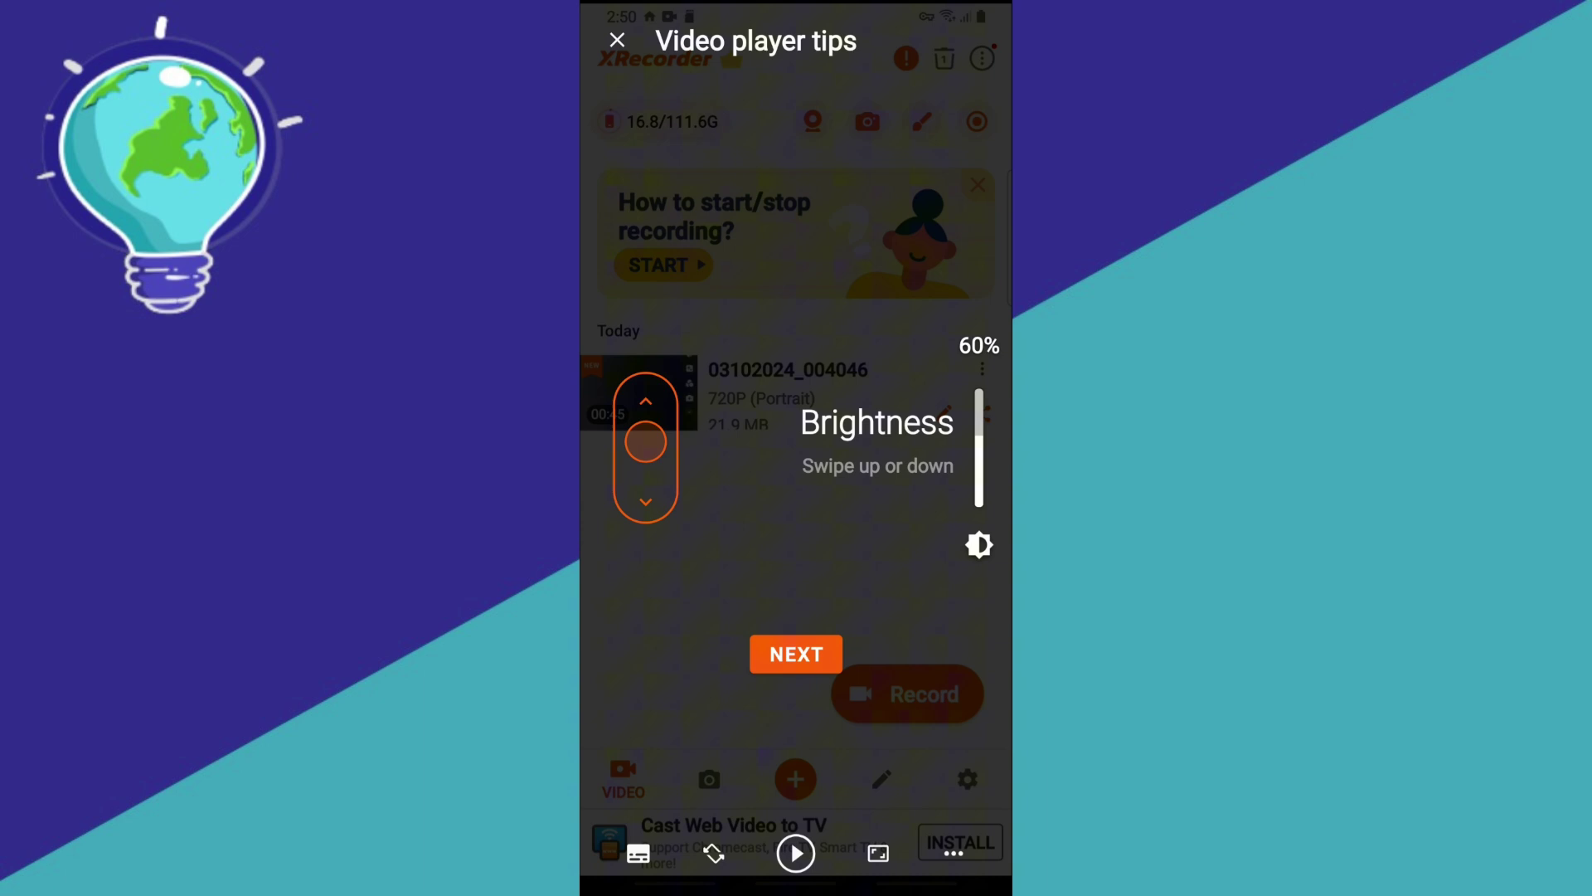
pyautogui.click(797, 655)
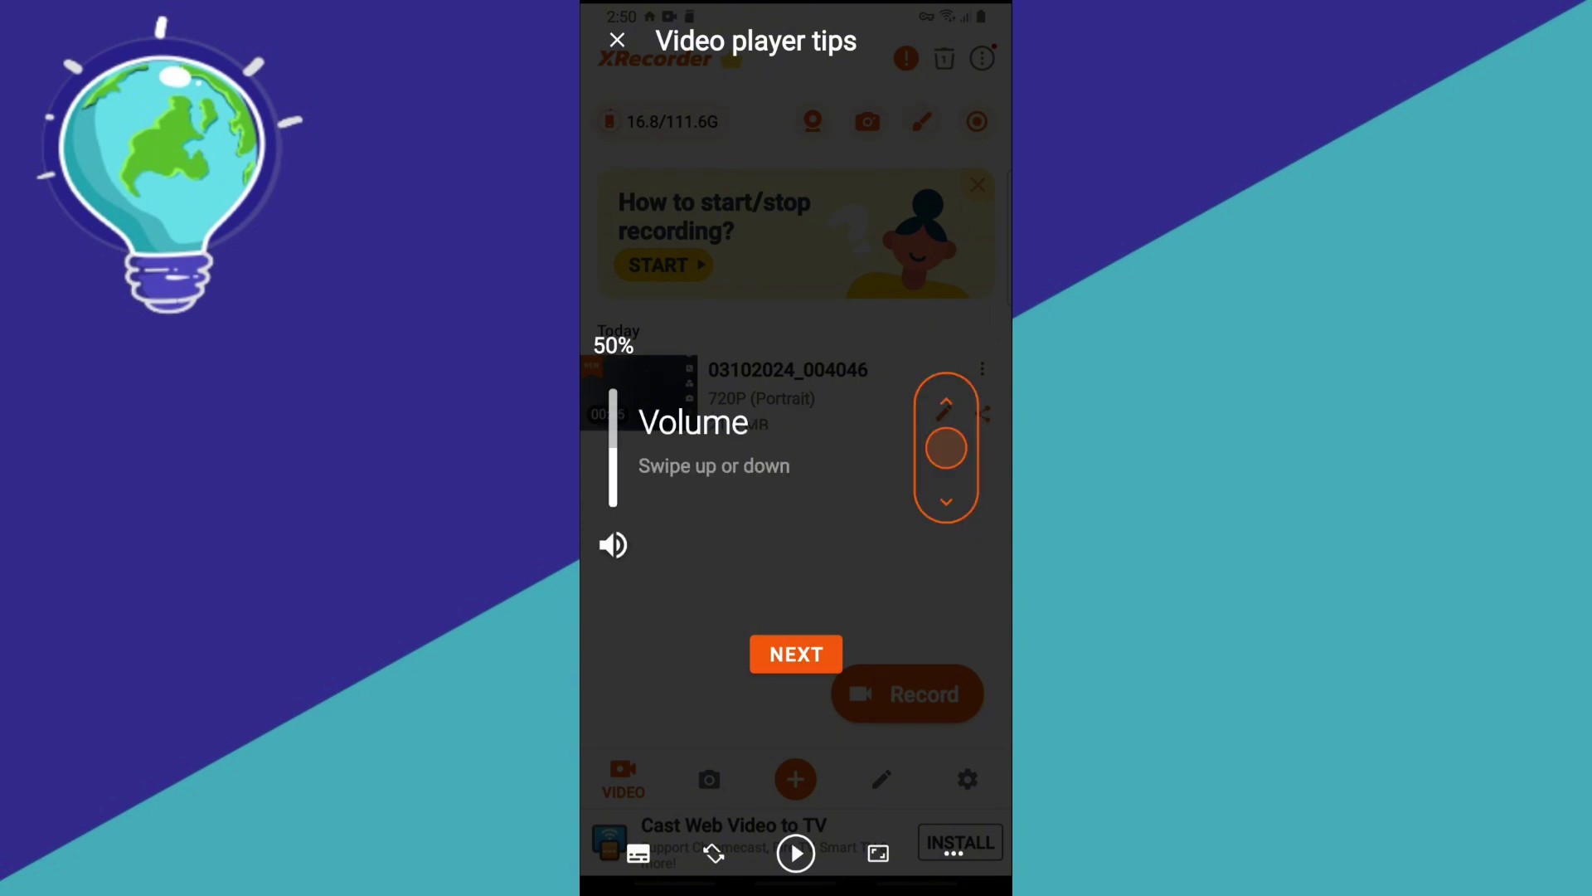
pyautogui.click(796, 655)
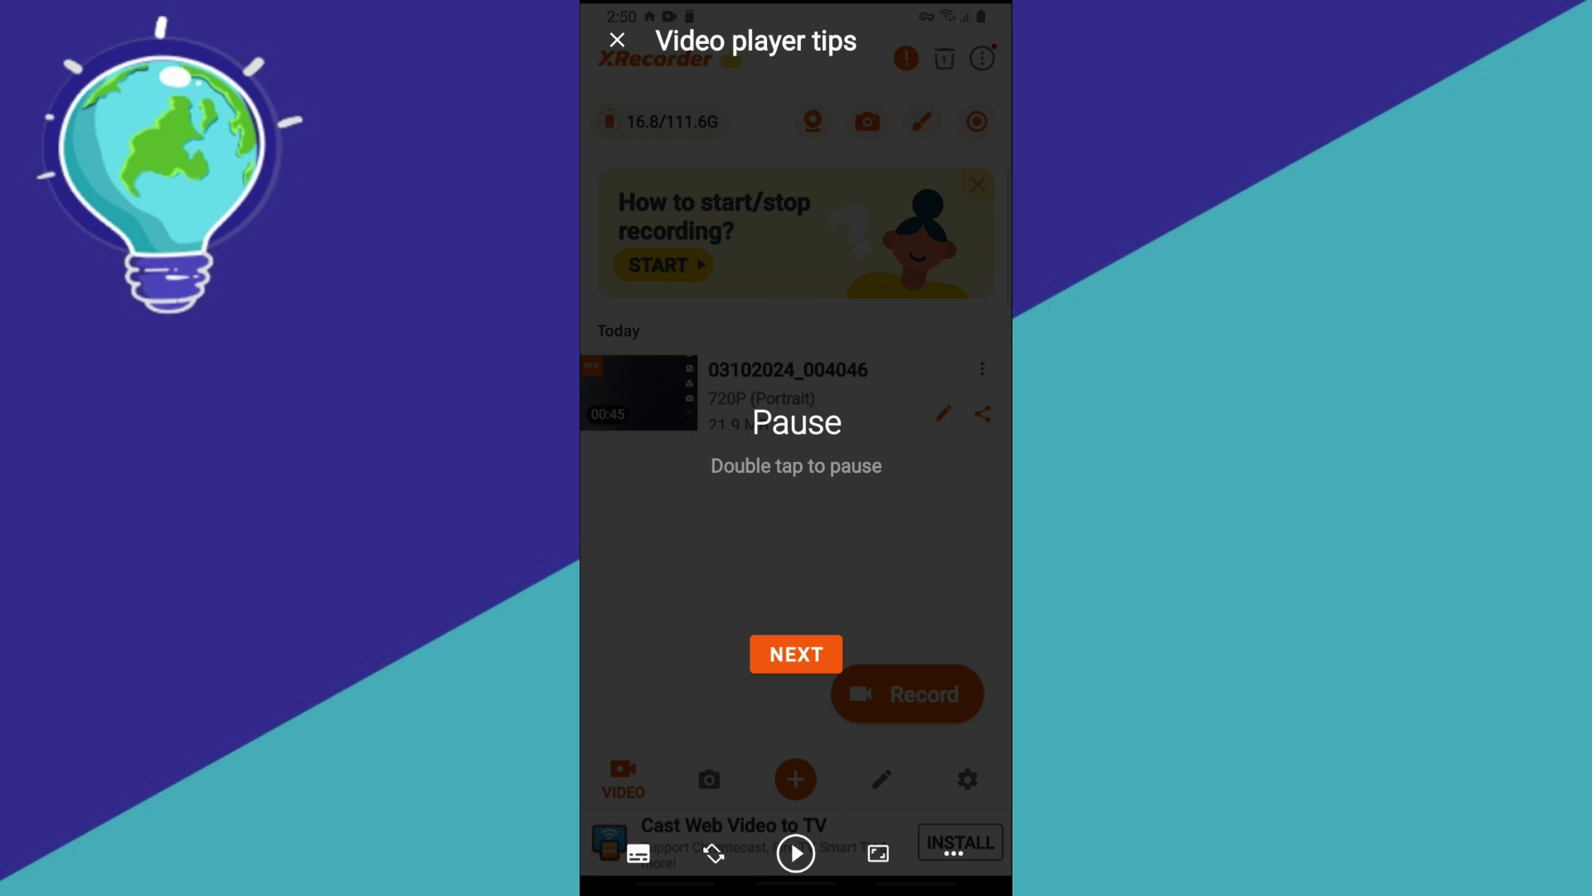
# Continue through the 10-second skip and seek tips, then dismiss the player tips.
pyautogui.click(796, 654)
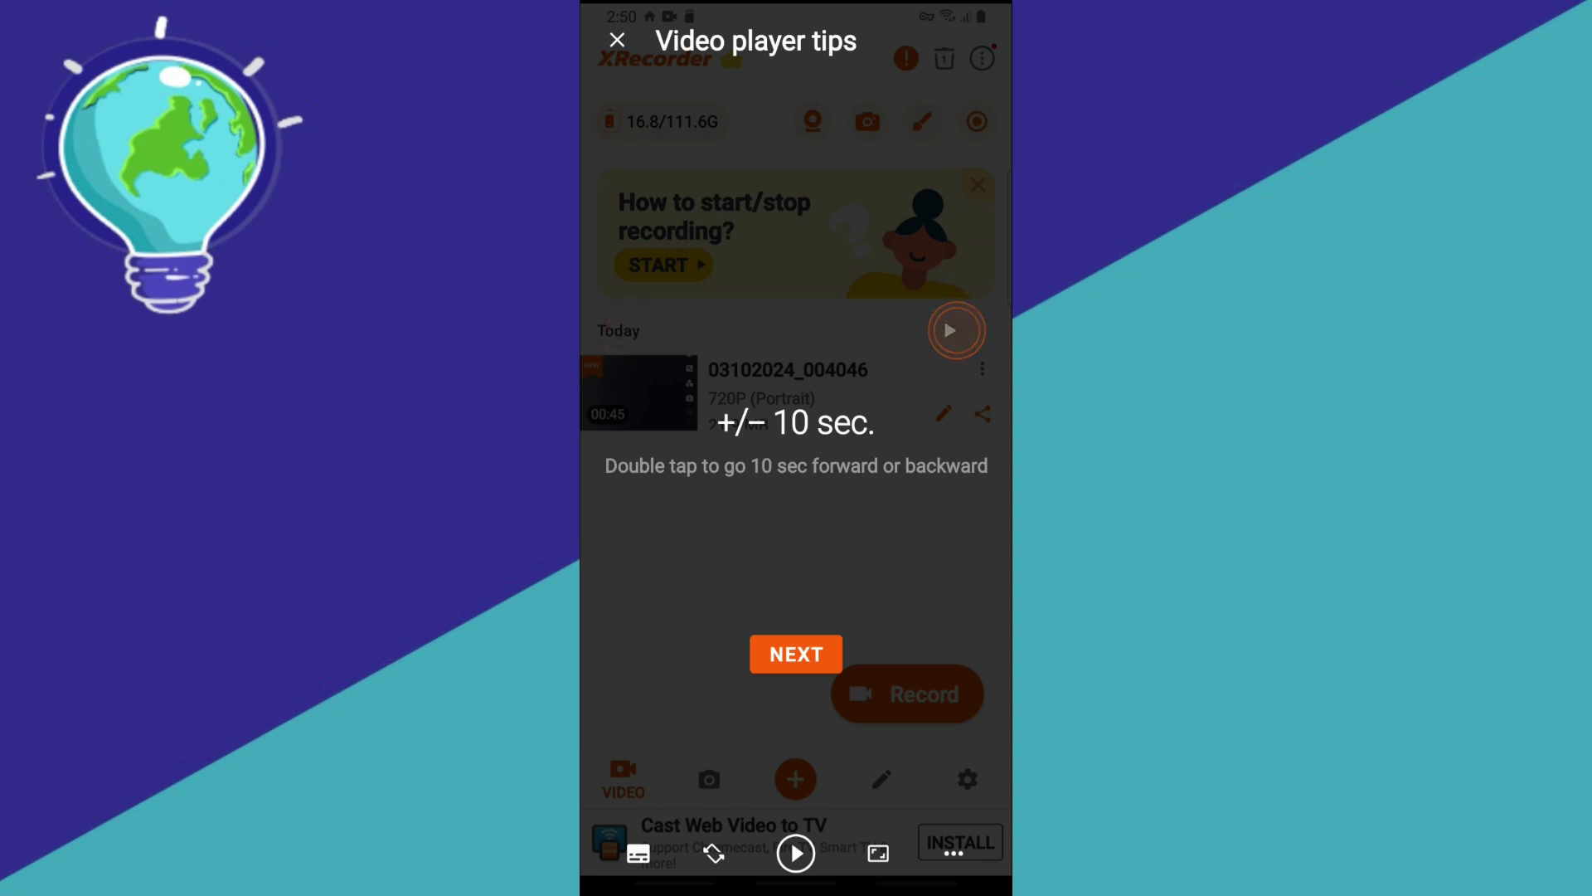
pyautogui.click(797, 654)
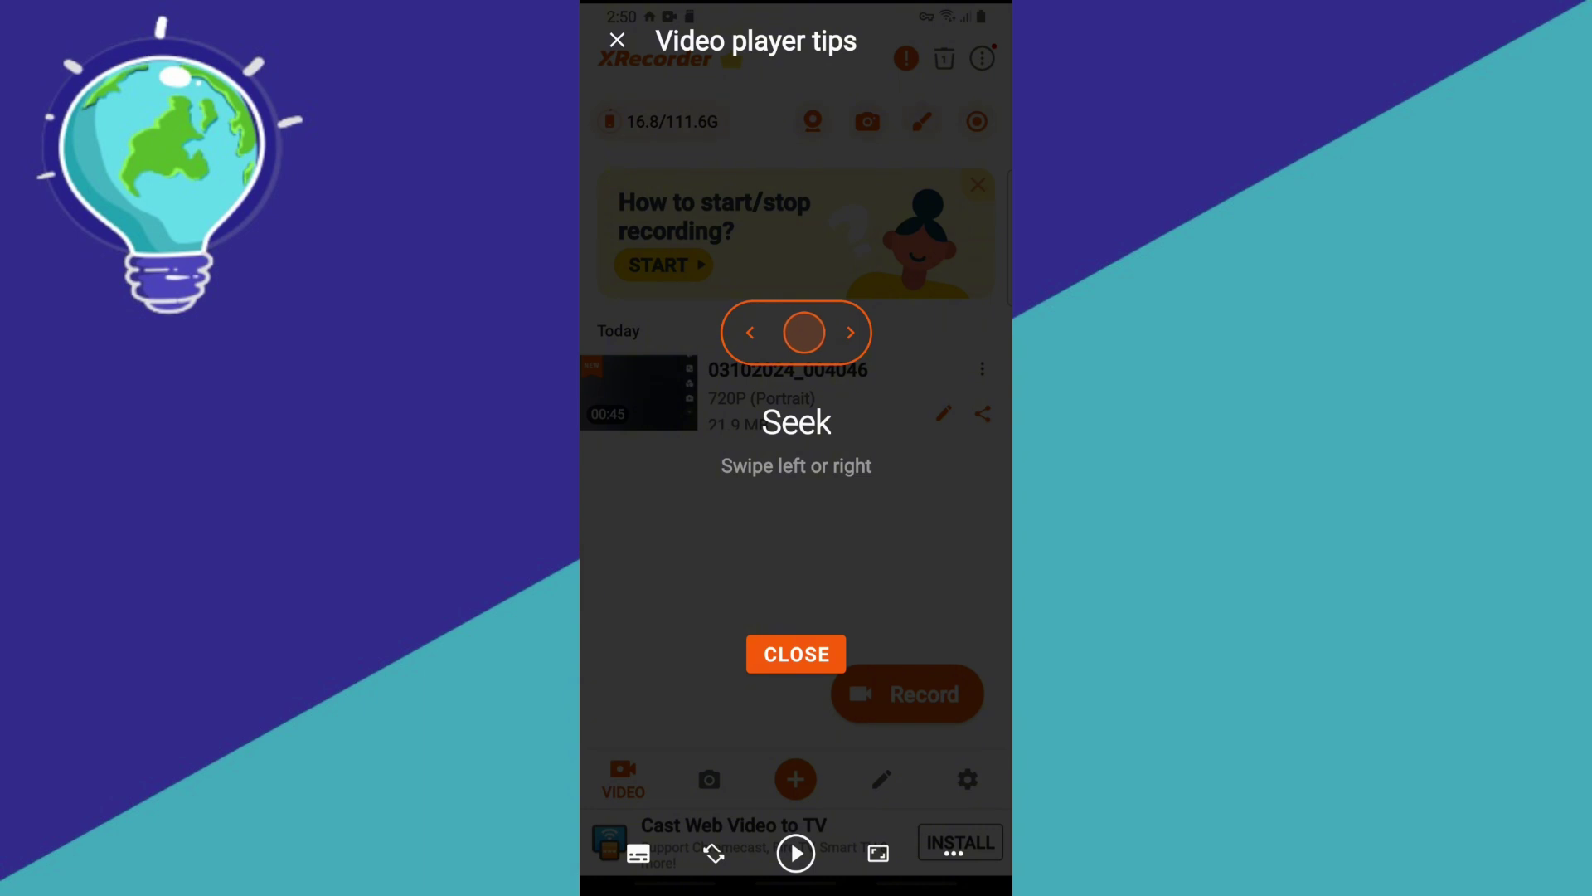
pyautogui.moveTo(674, 886); pyautogui.dragTo(674, 560)
# Cycle video scaling through Fit screen, Fill, 16:9, 4:3, Centre, ending on Best fit.
pyautogui.click(797, 404)
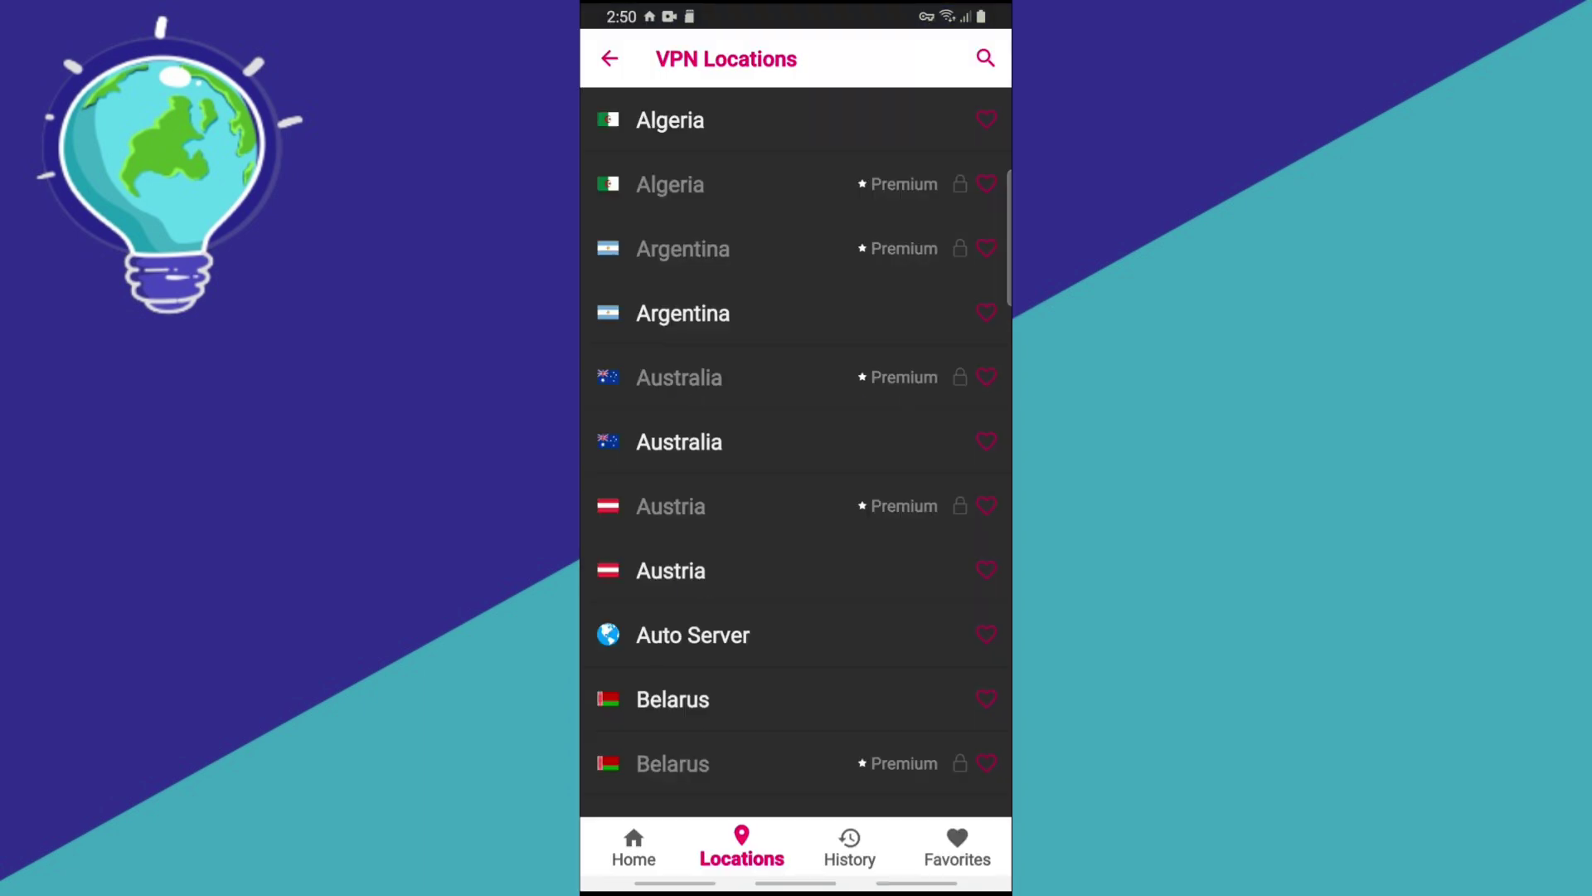
pyautogui.scroll(-5, 796, 454)
pyautogui.scroll(-5, 796, 454)
pyautogui.scroll(-5, 797, 453)
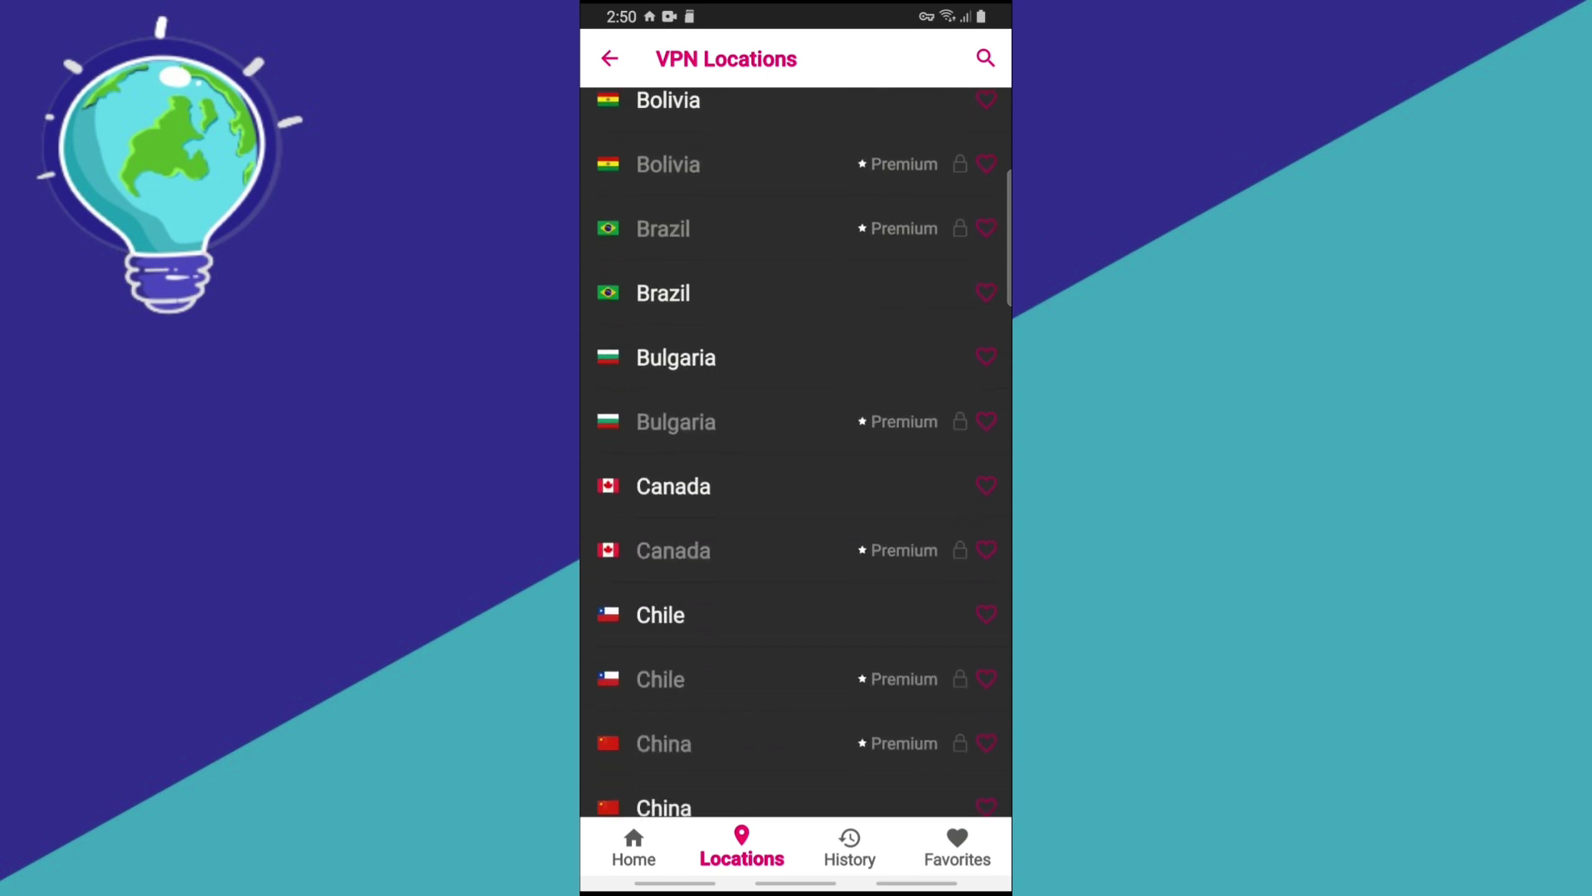
pyautogui.scroll(-5, 796, 455)
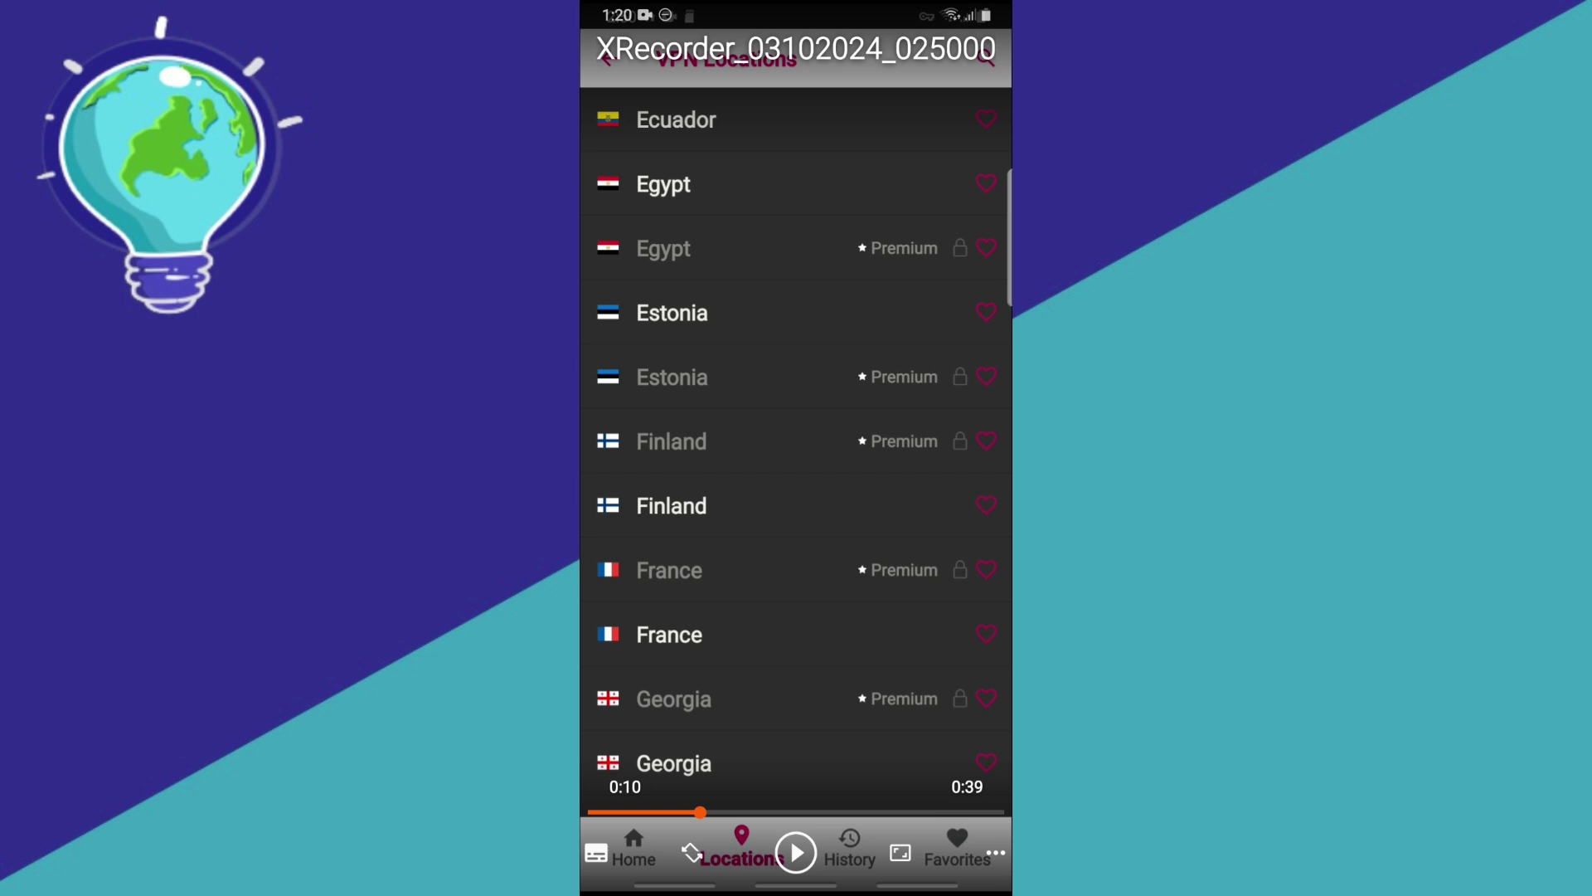
pyautogui.click(901, 852)
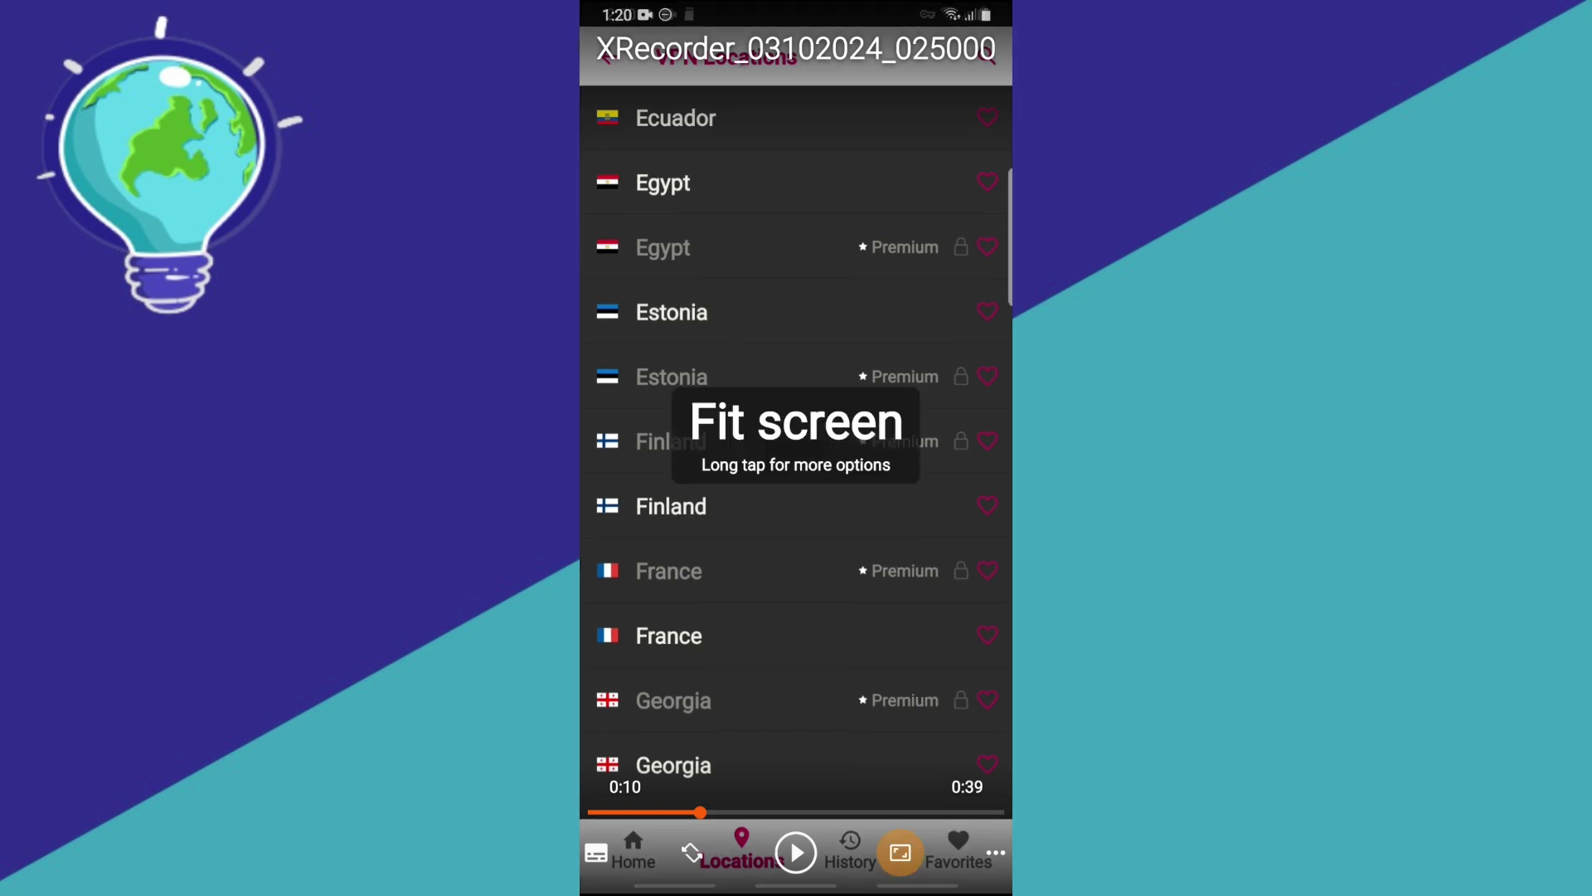
pyautogui.click(901, 851)
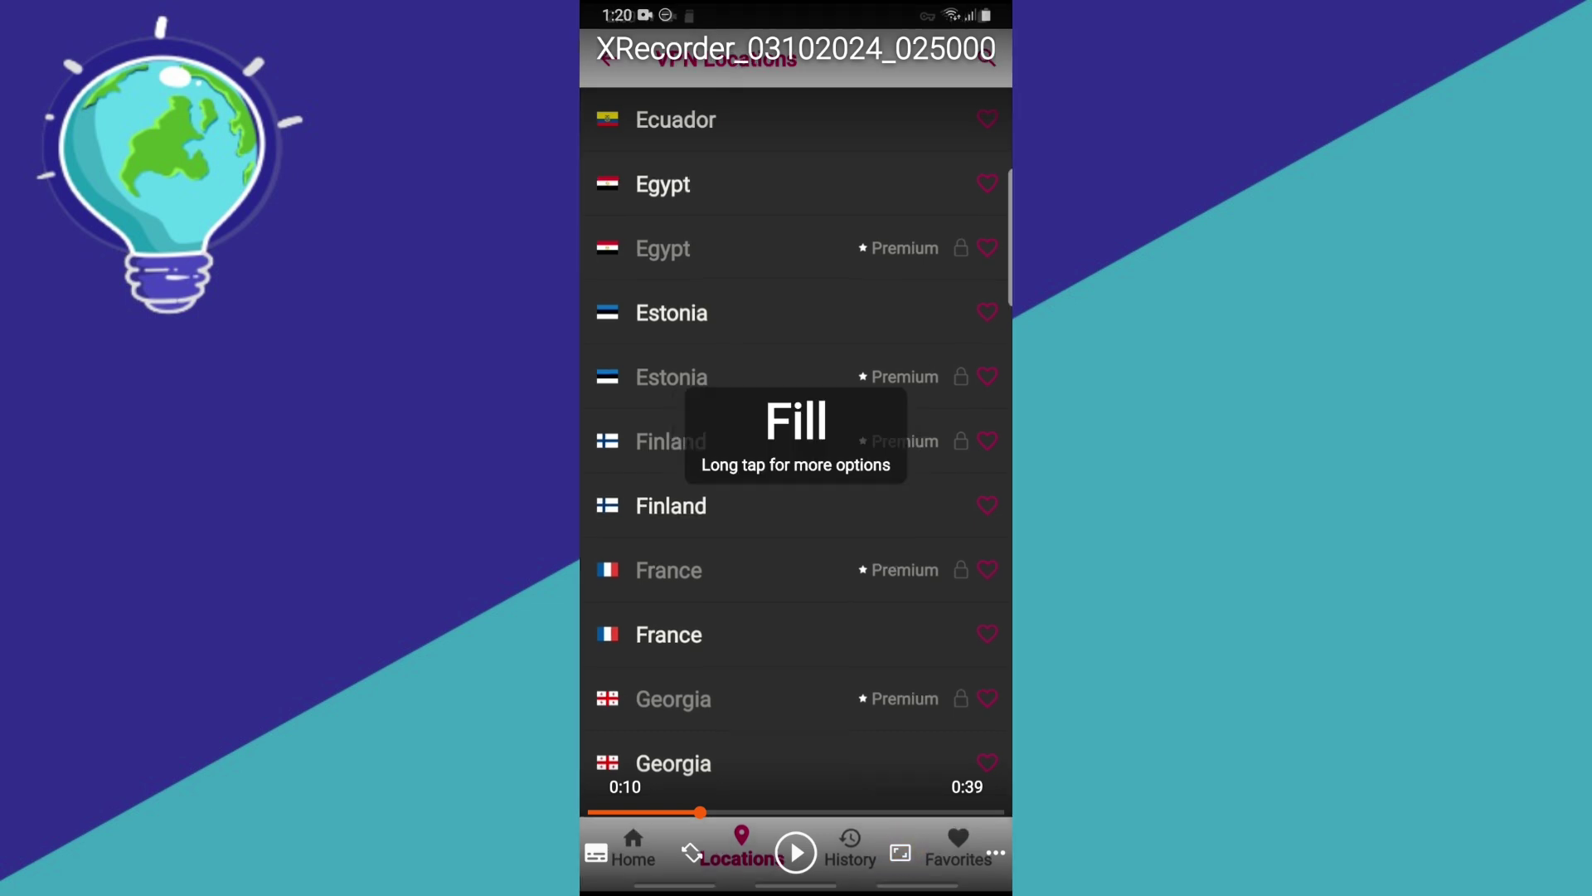
pyautogui.click(900, 852)
pyautogui.click(901, 852)
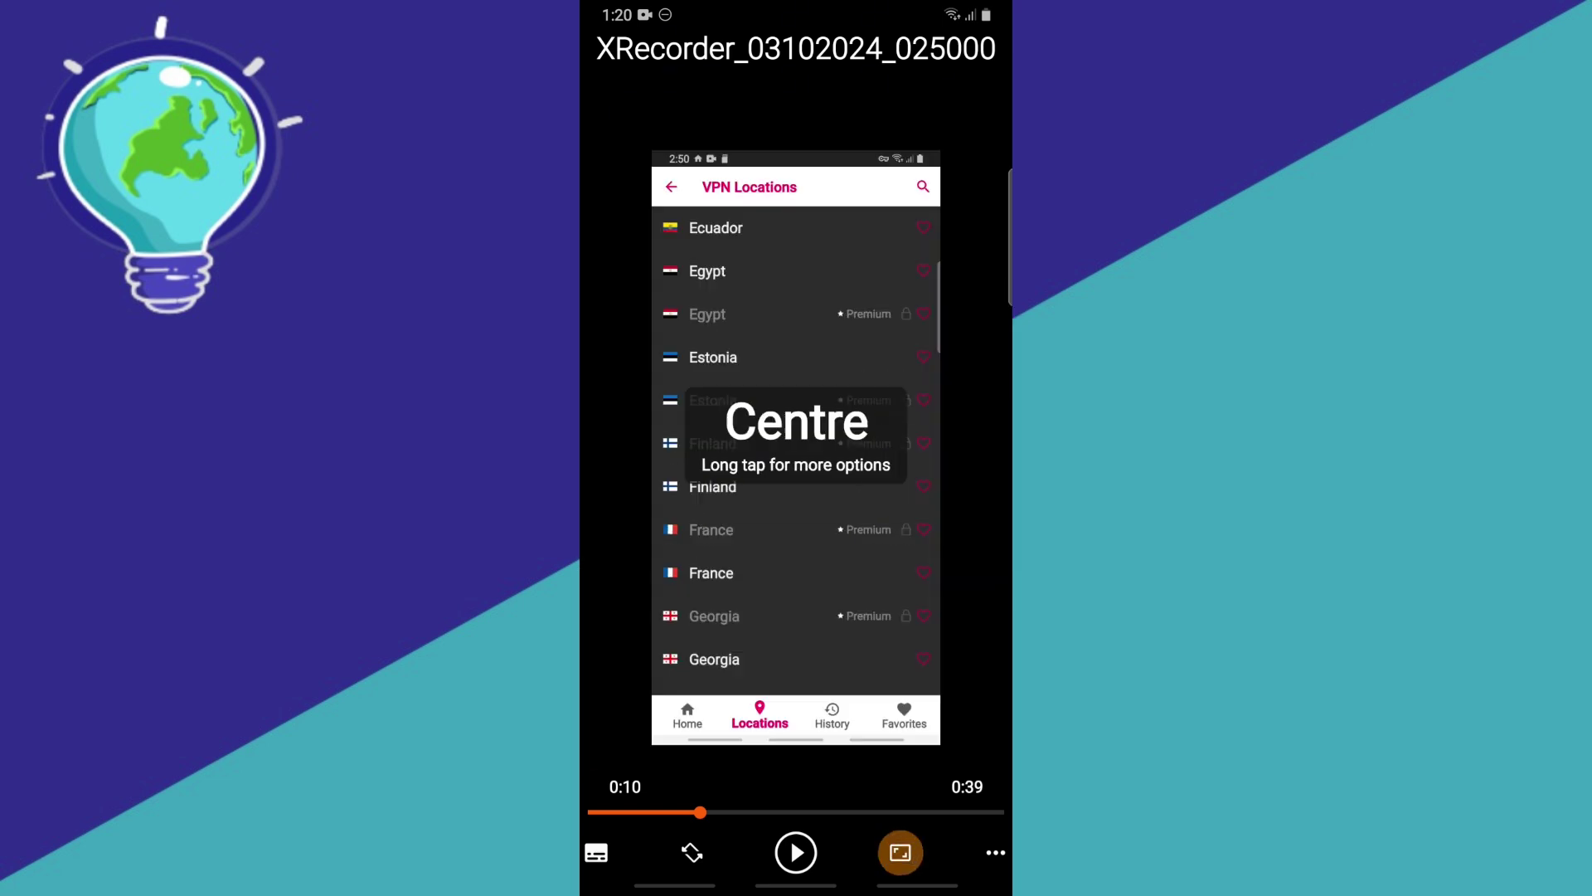
pyautogui.click(901, 851)
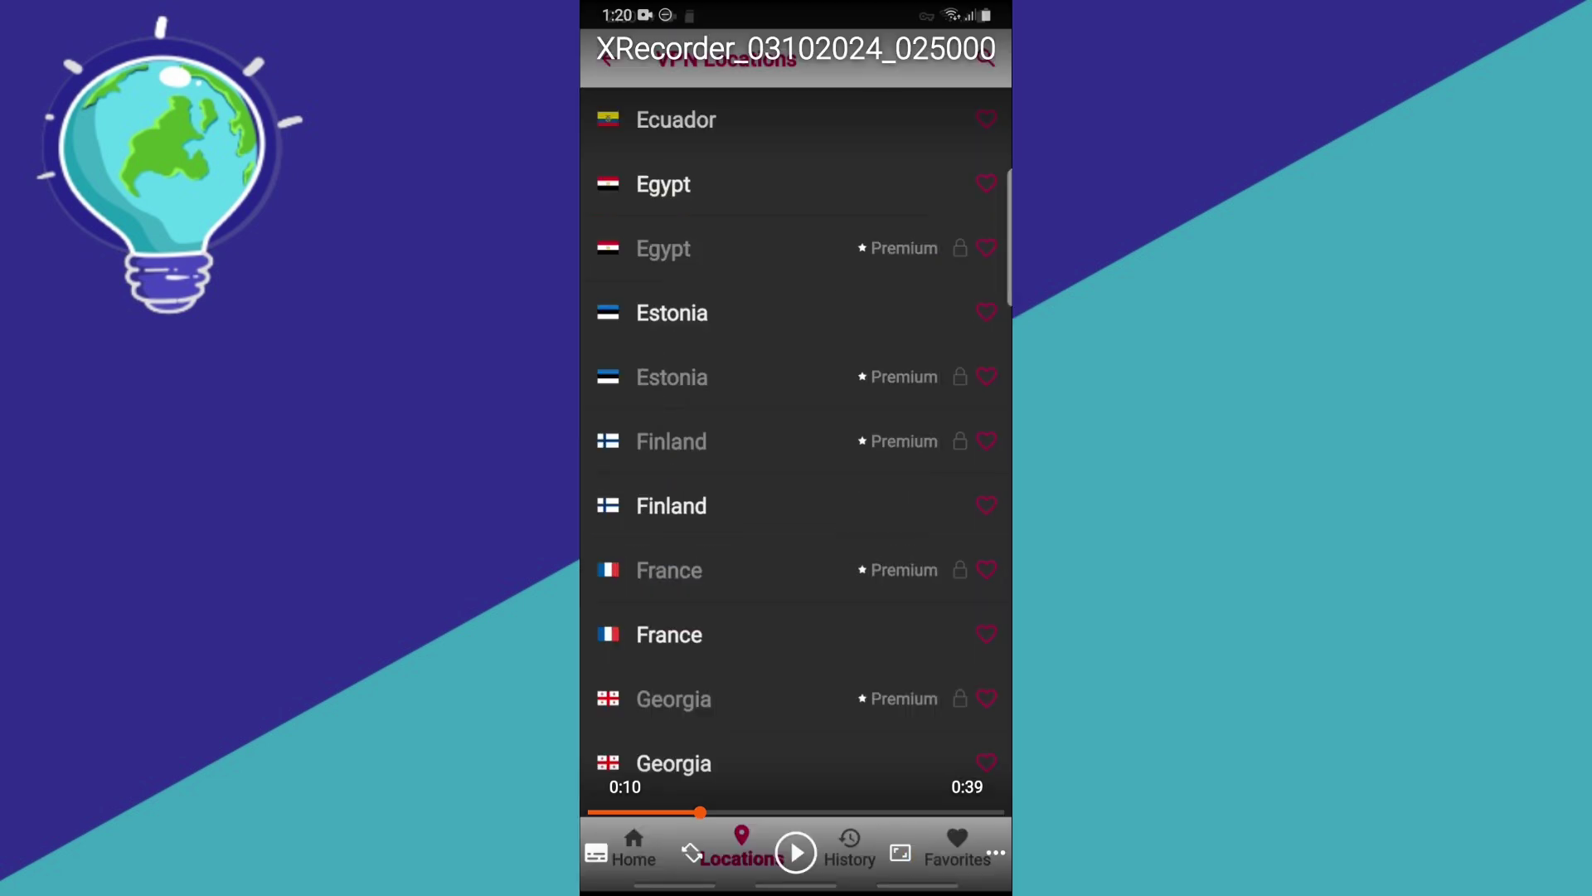
# Lock the screen orientation, cycle it, and return to automatic rotation.
pyautogui.click(693, 853)
pyautogui.click(693, 851)
pyautogui.click(691, 852)
pyautogui.click(692, 851)
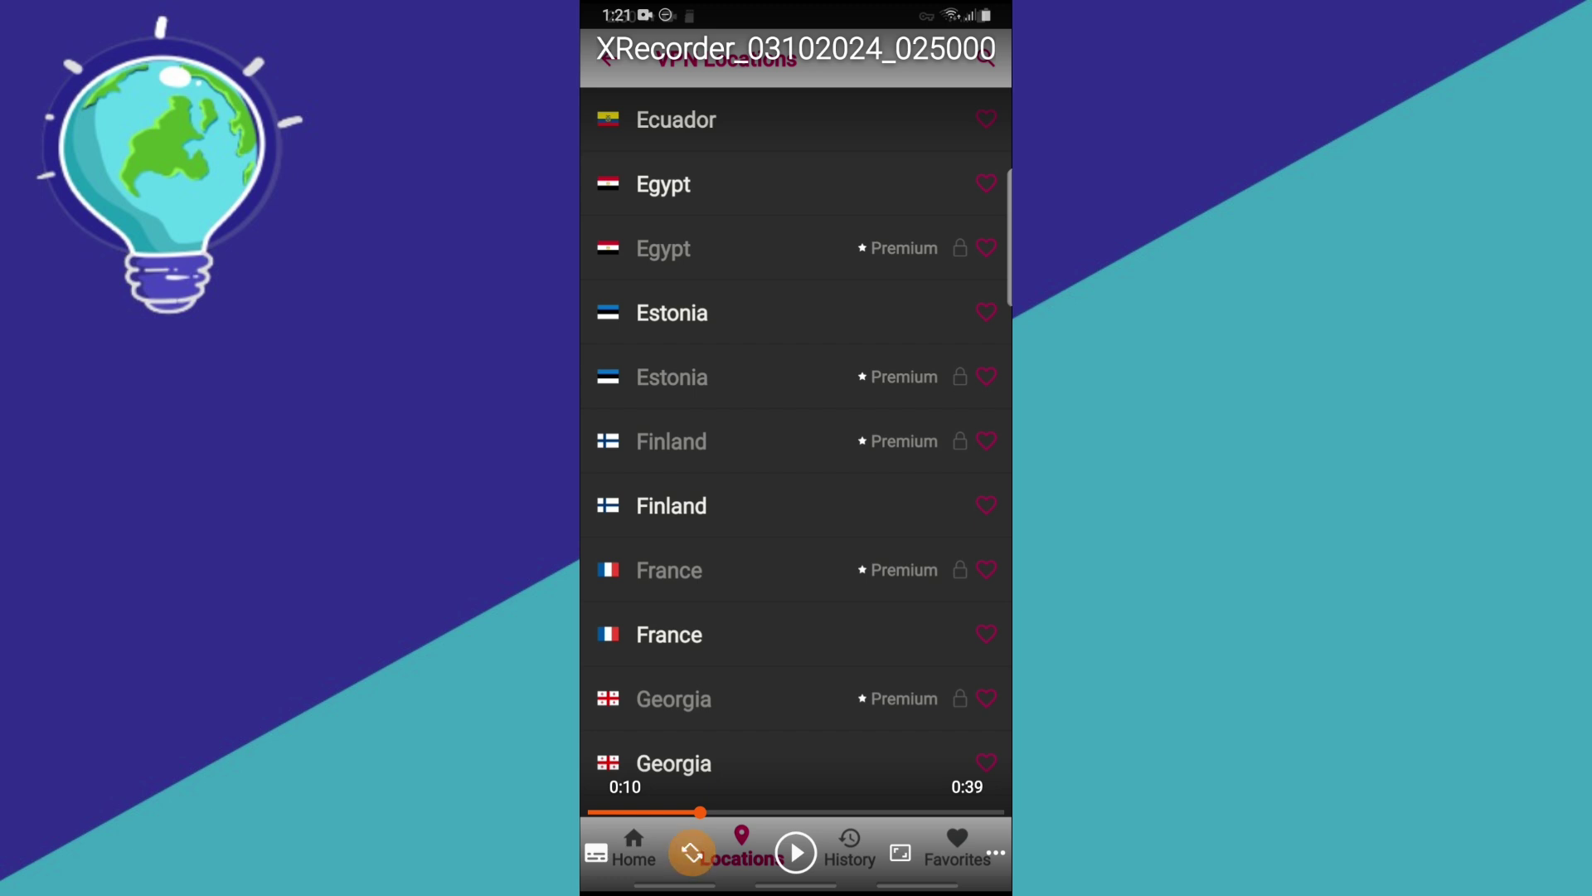
# Review the audio and subtitle tracks, close the panel, and bring up the extra playback options.
pyautogui.click(596, 852)
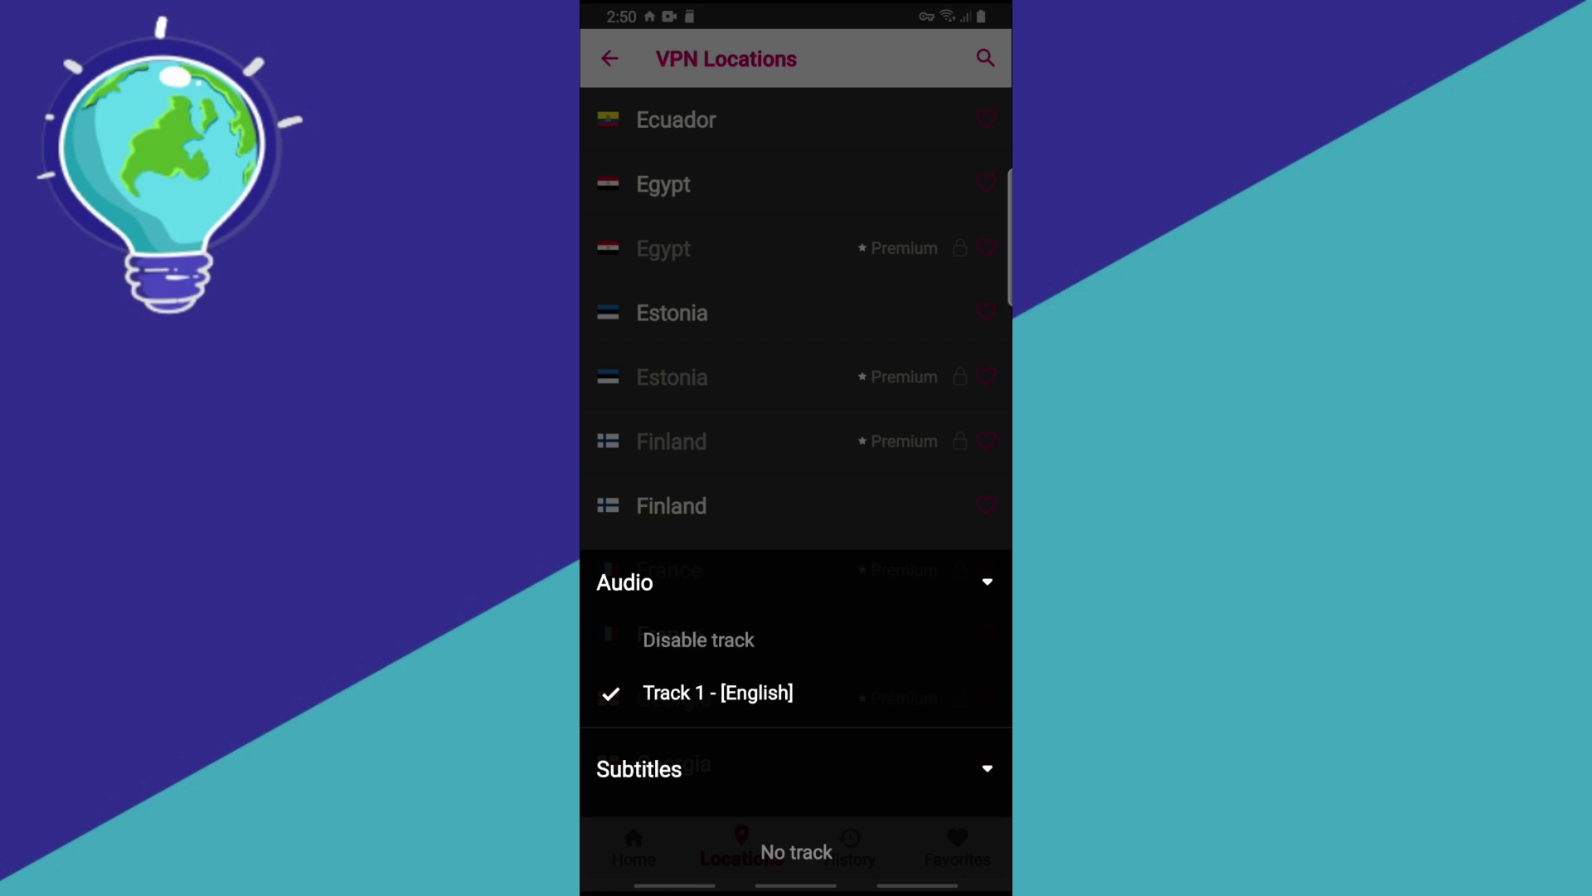
pyautogui.click(989, 582)
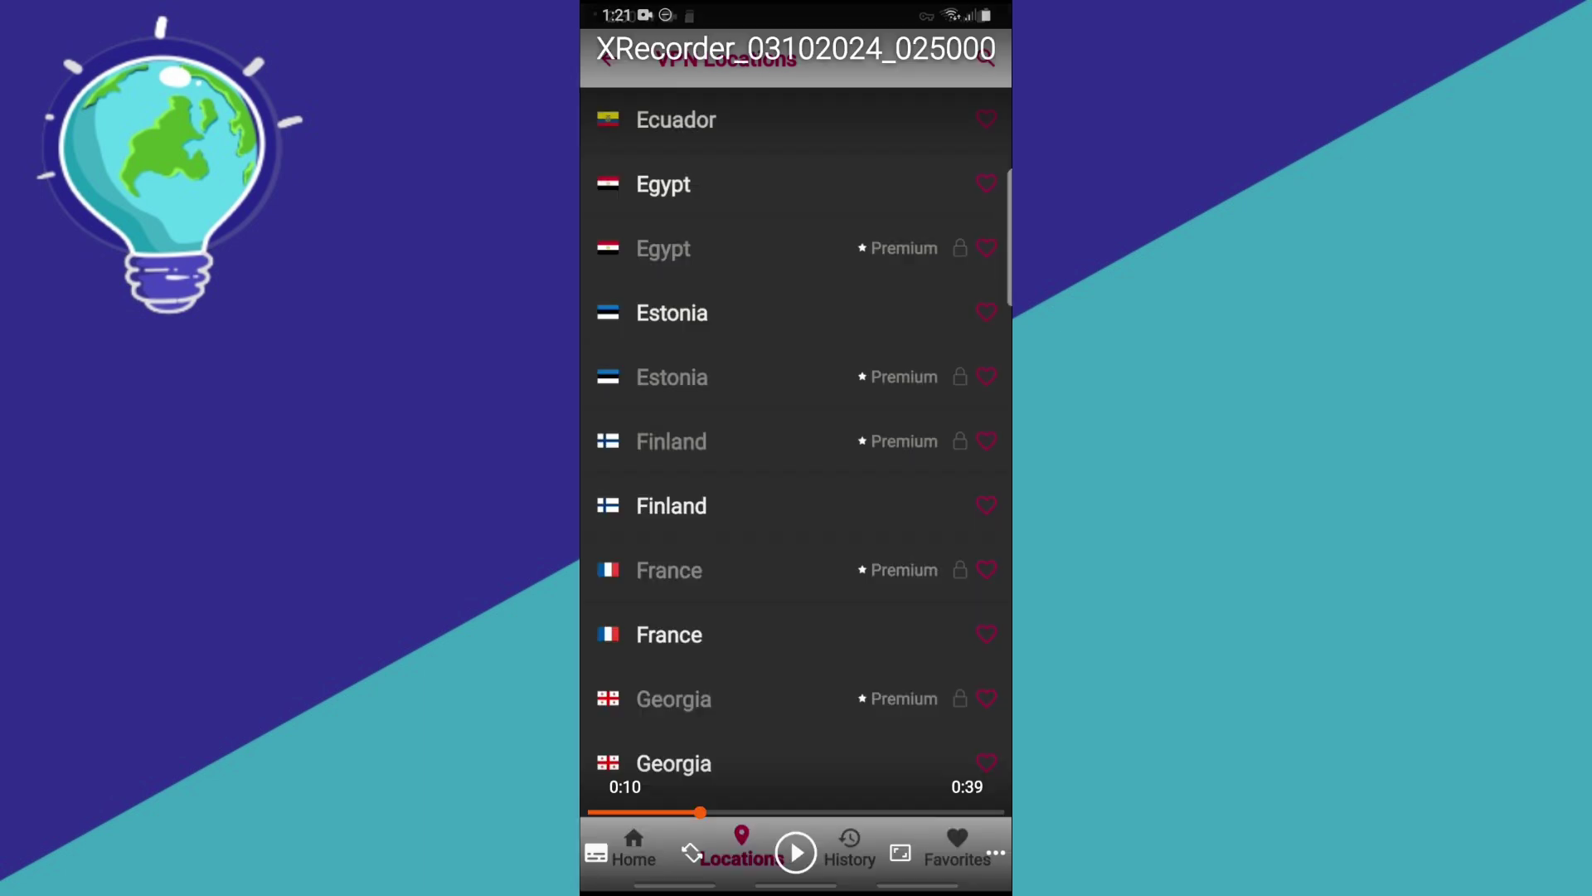
pyautogui.click(996, 853)
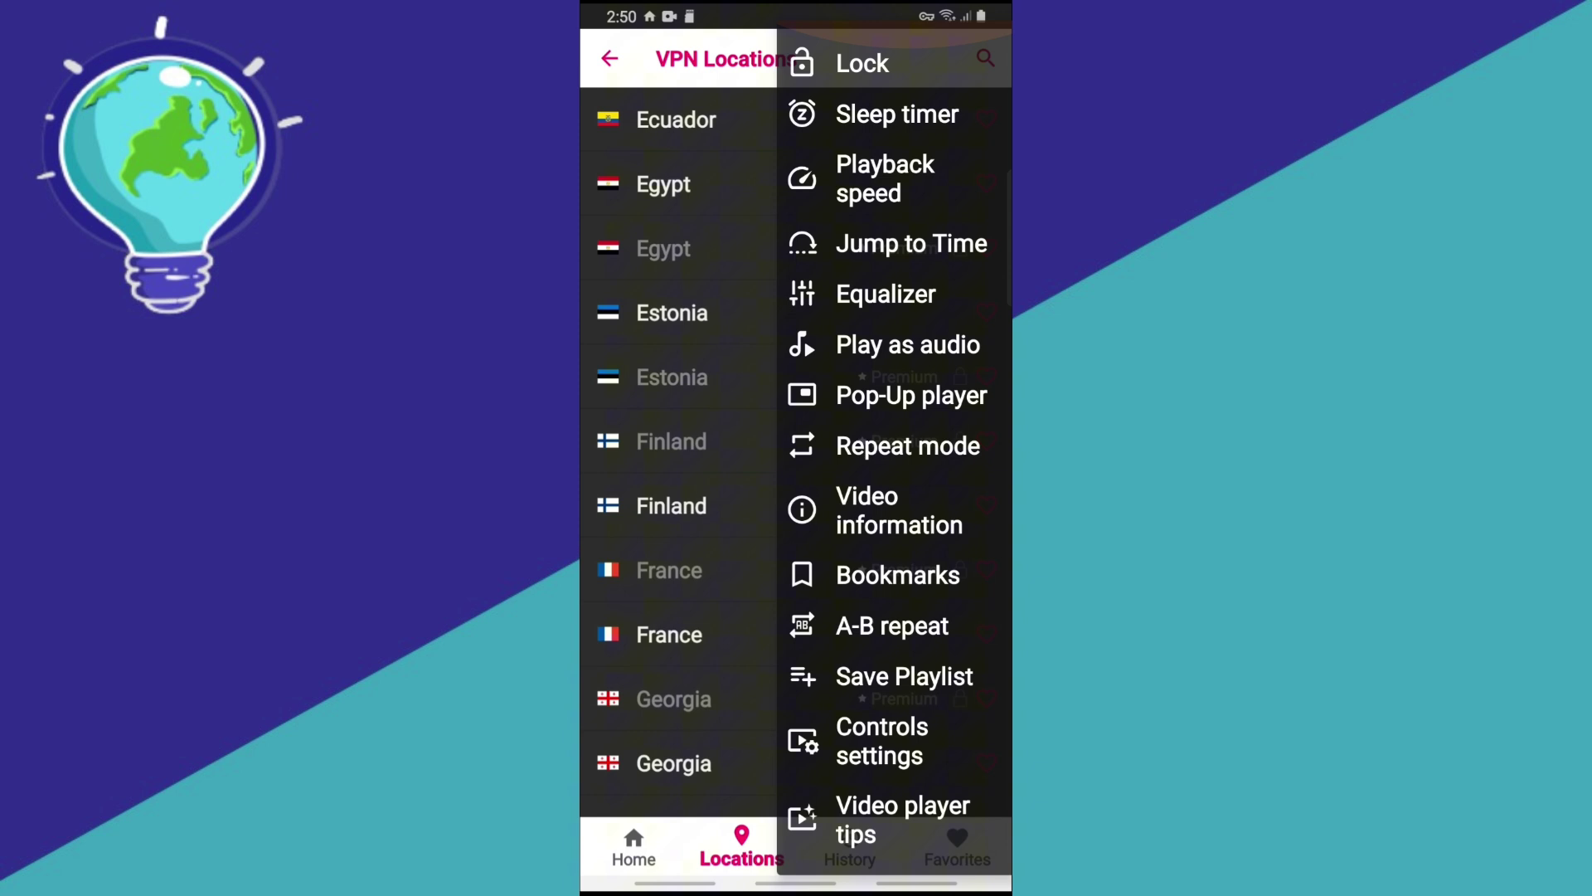
# Dismiss the options menu, boost volume past 100%, and switch the library to the Audio tab.
pyautogui.press('Escape')
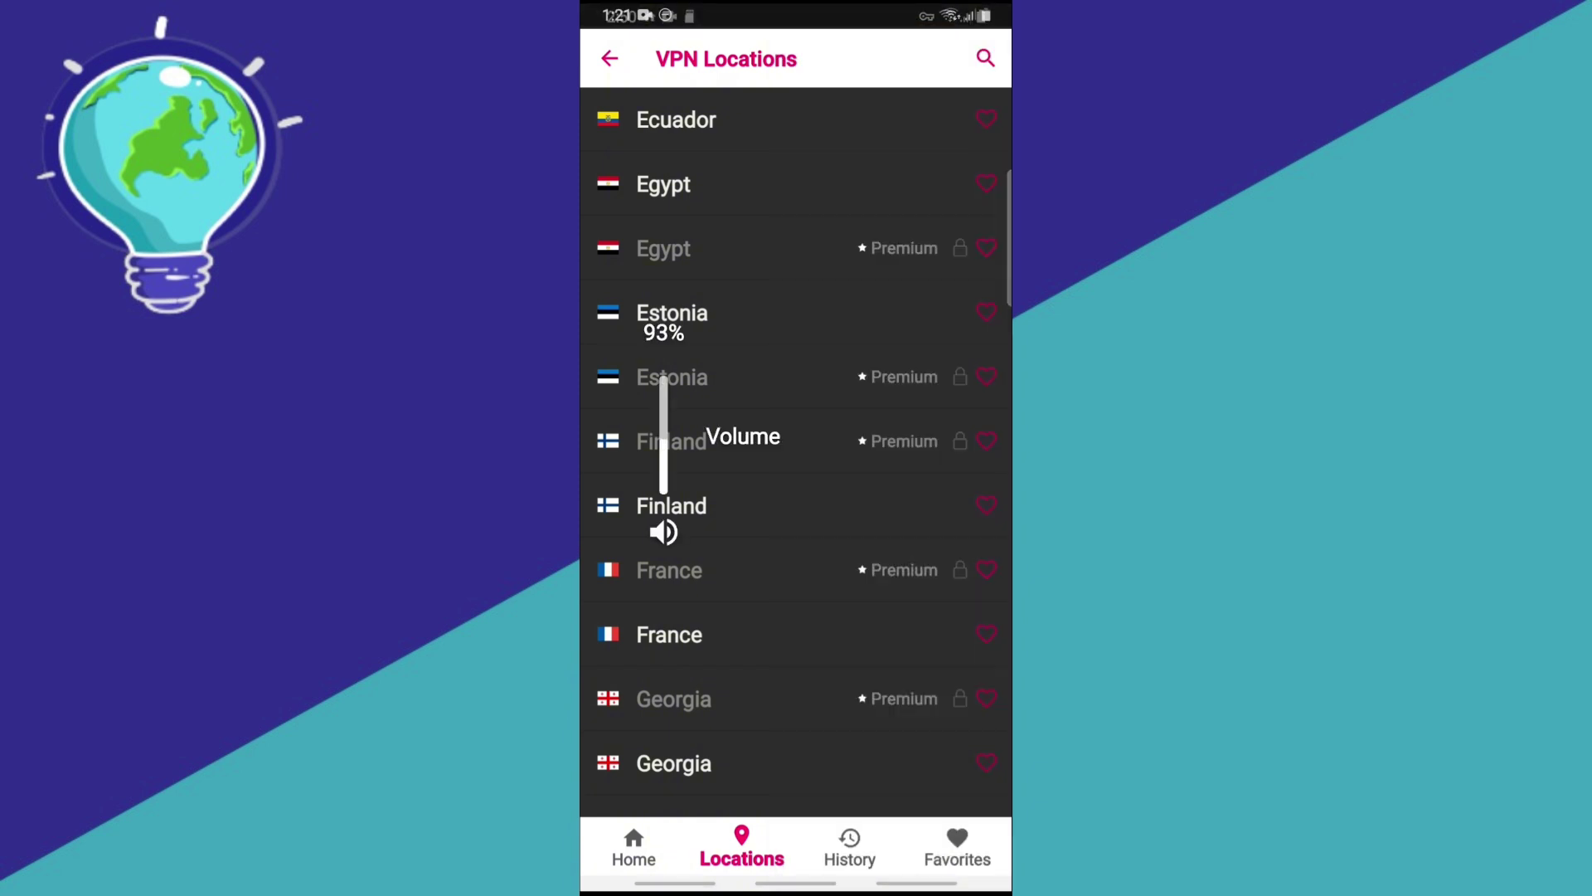
pyautogui.press('XF86AudioRaiseVolume')
pyautogui.press('XF86AudioRaiseVolume')
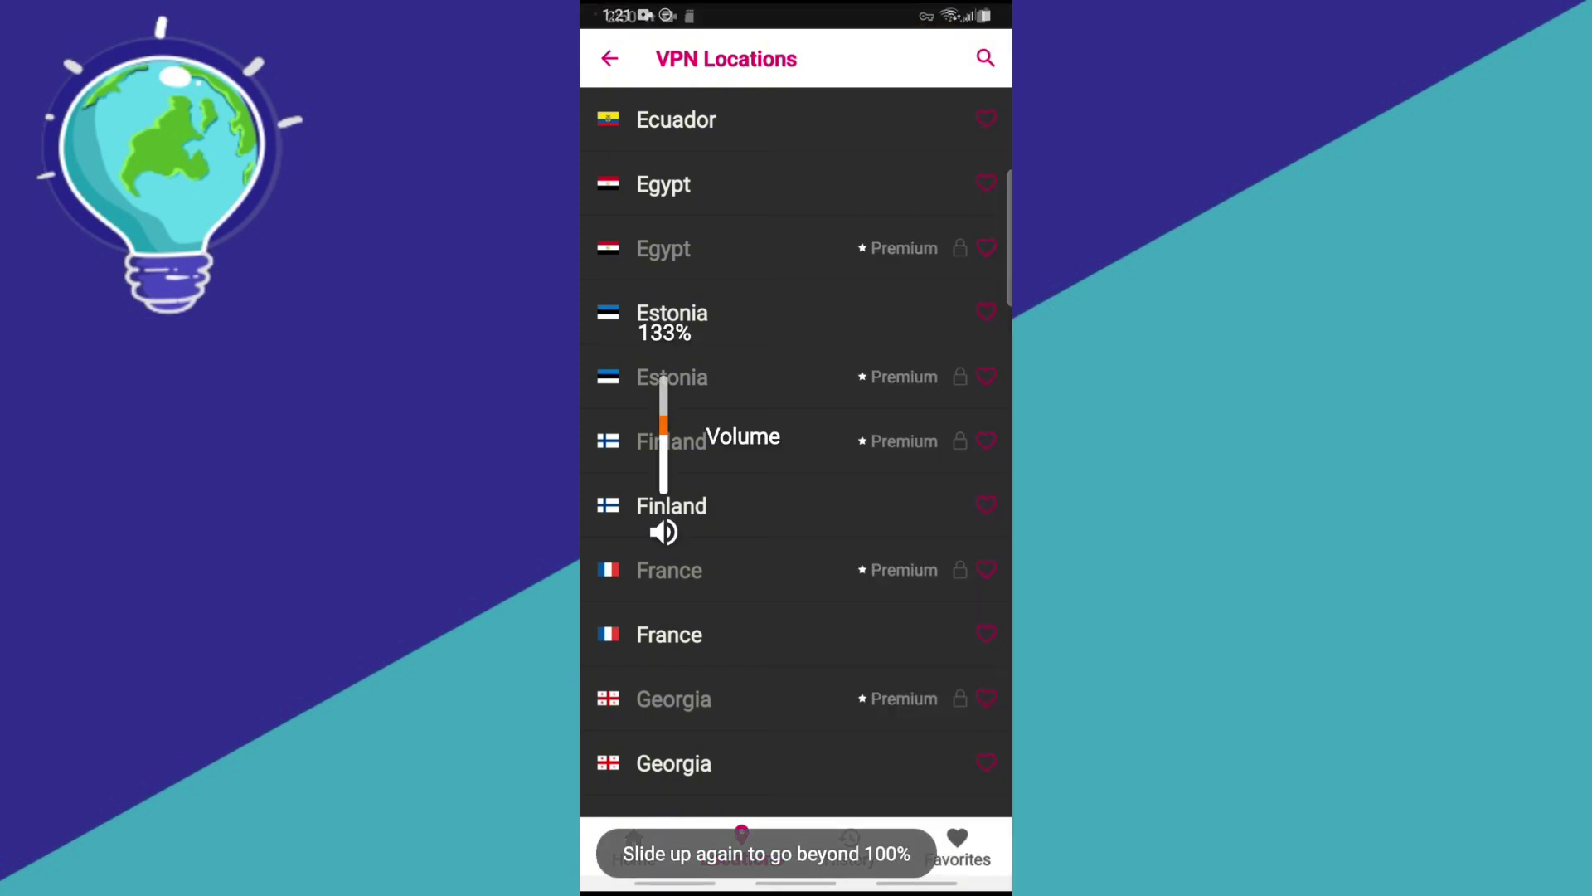
pyautogui.press('XF86AudioRaiseVolume')
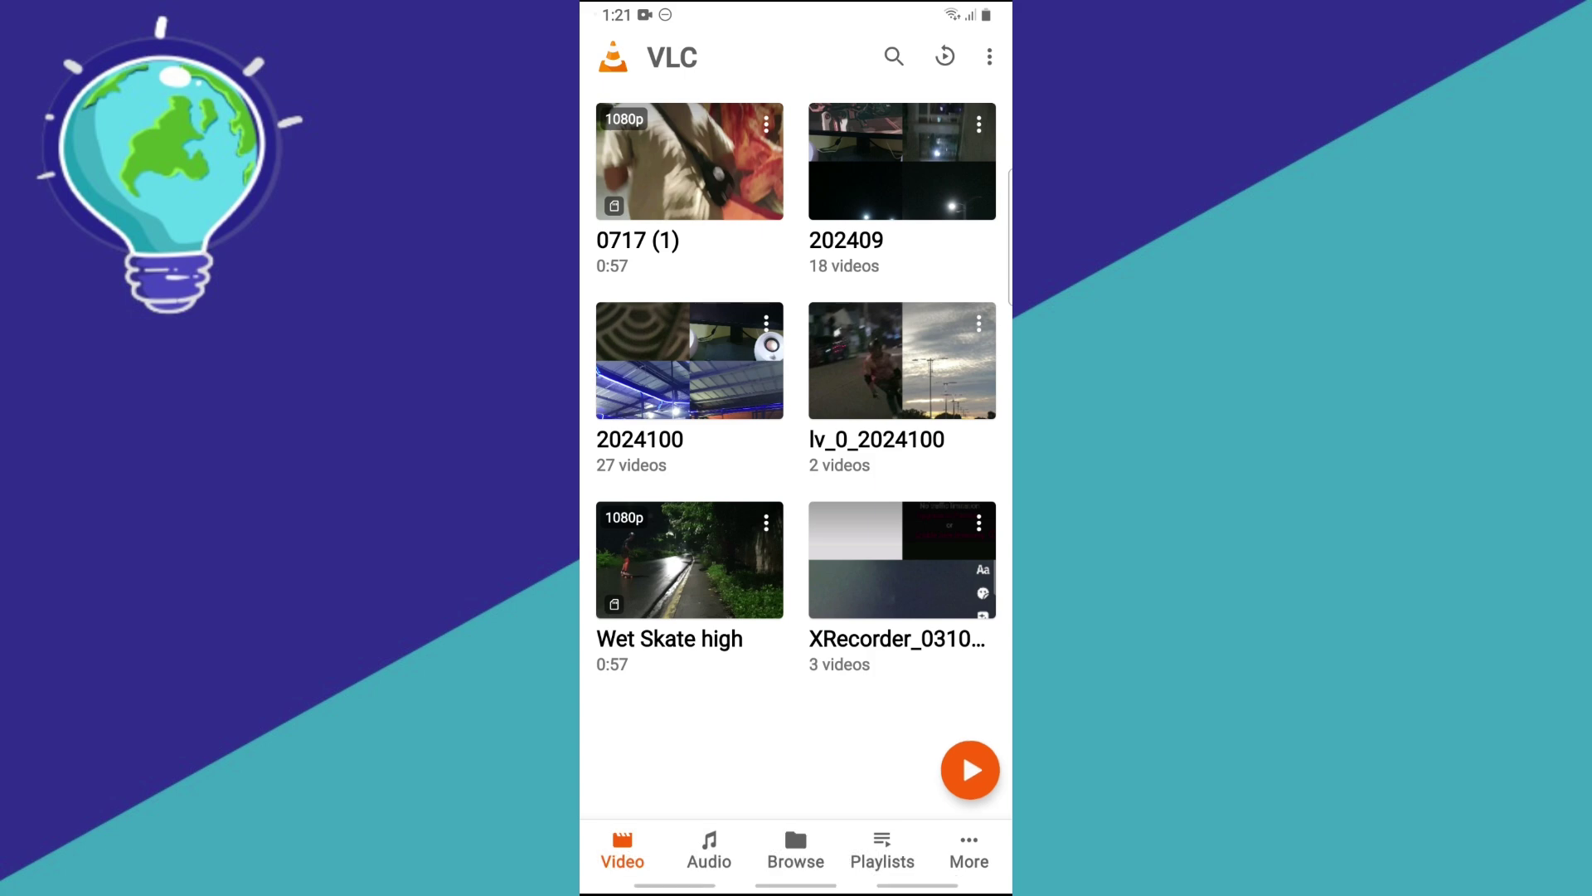
pyautogui.click(710, 850)
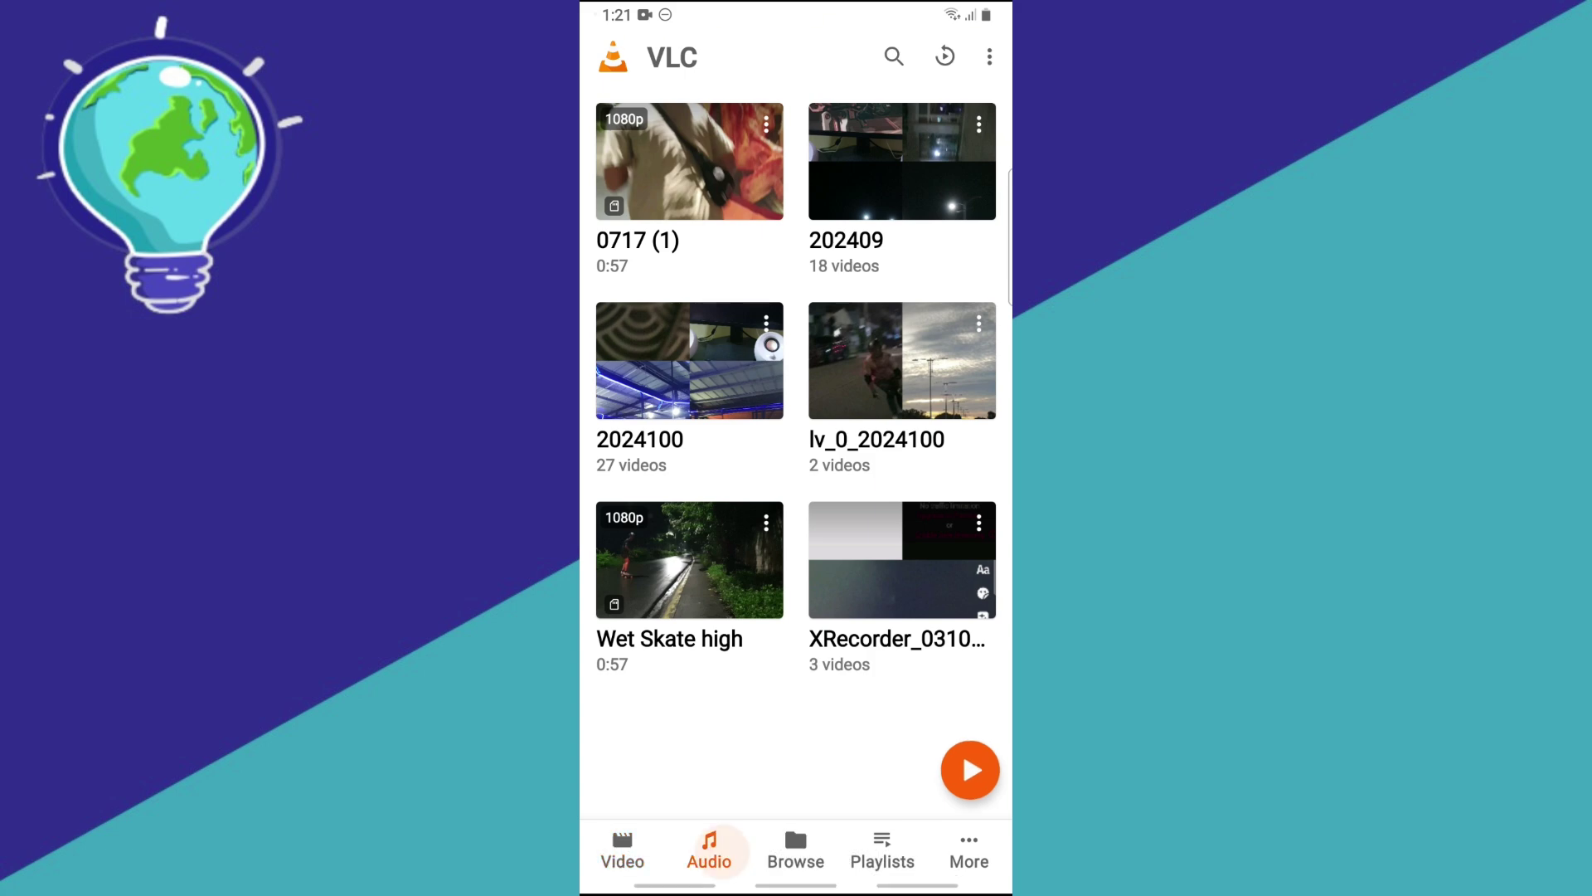